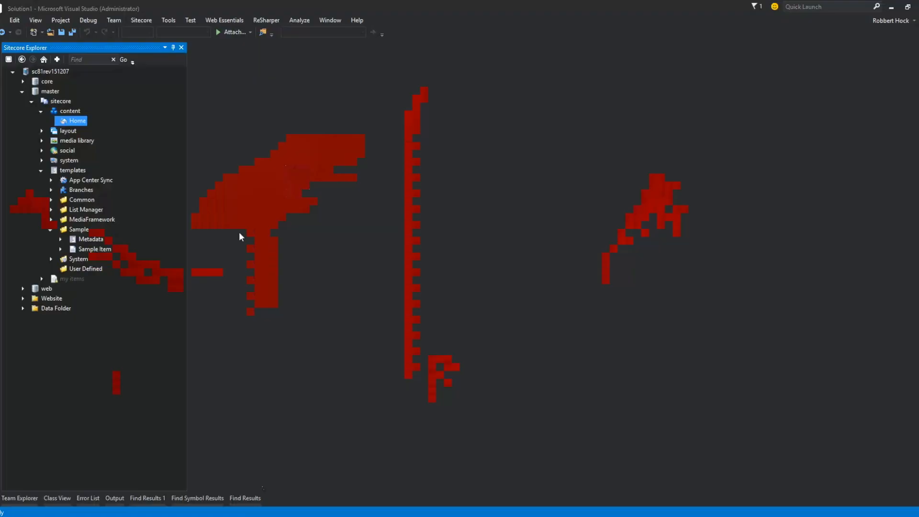
Step: Open the Sample Item template and, from its Data section, the Logo field item
double_click(84, 249)
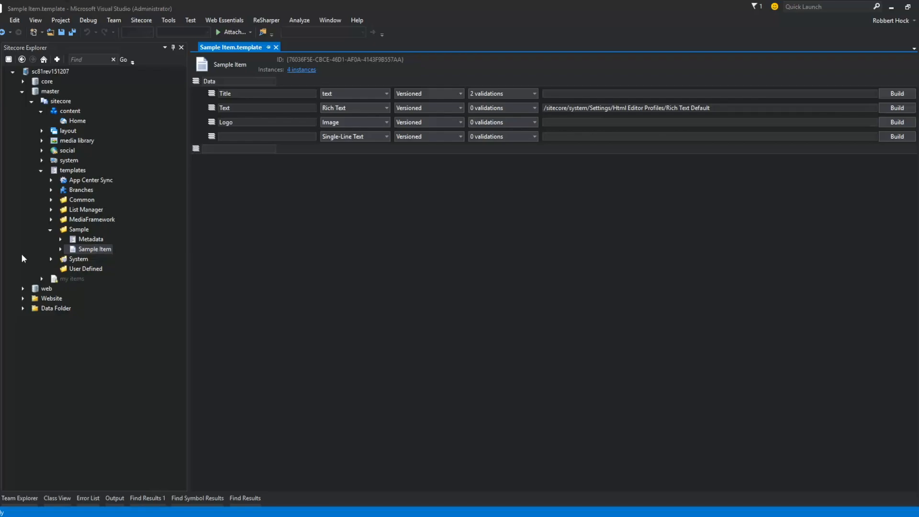
click(60, 250)
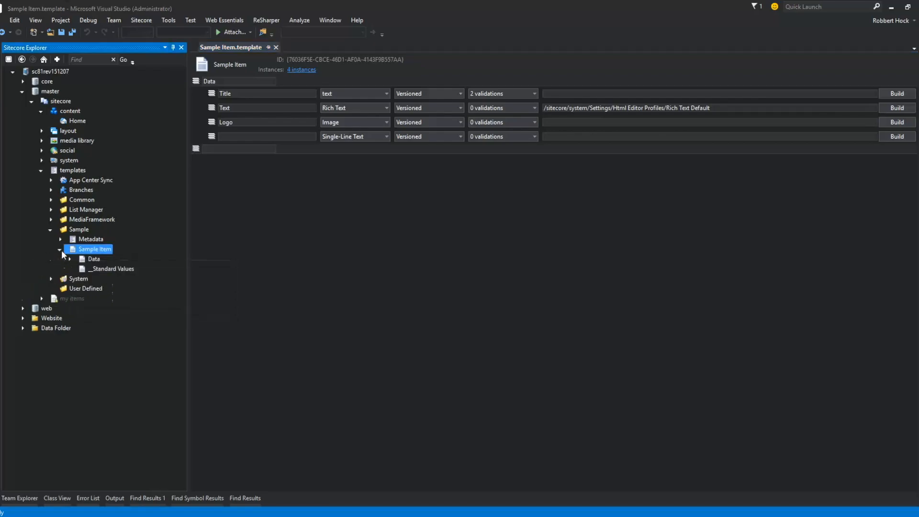
click(70, 259)
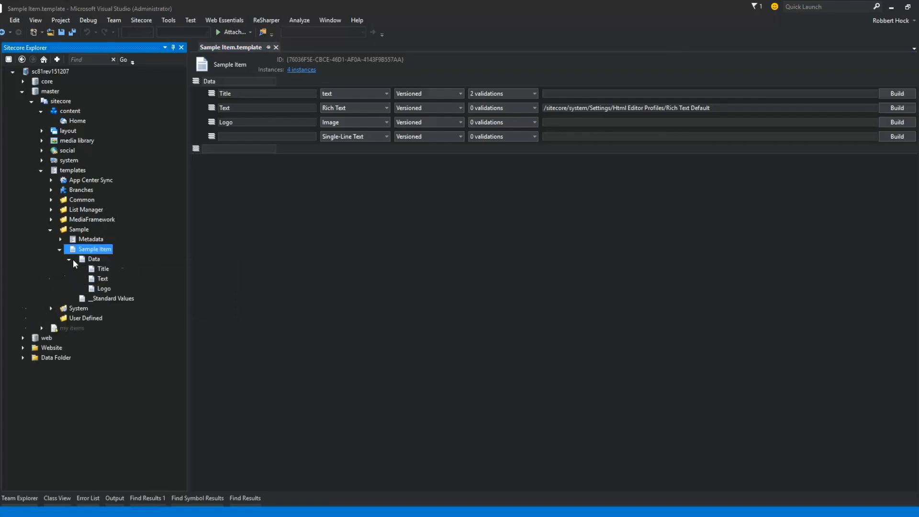
double_click(102, 290)
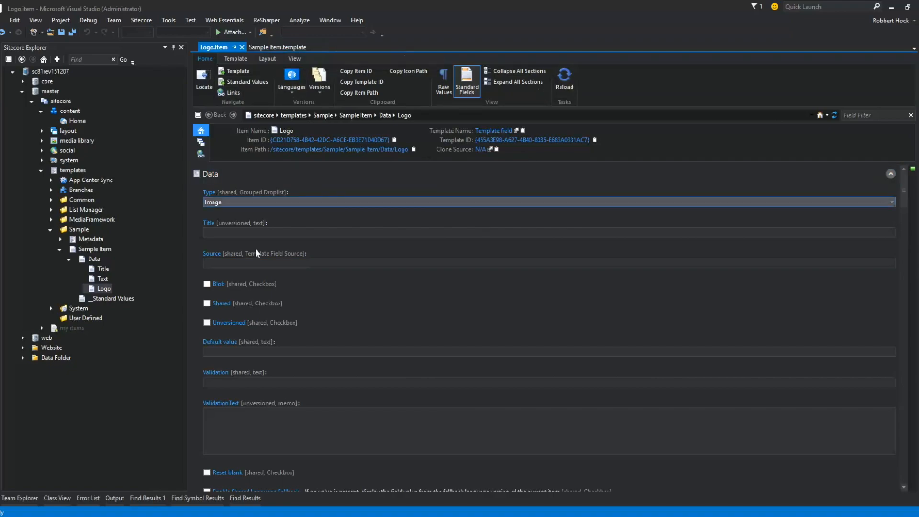
Step: Filter the Logo item's fields by "short" and start editing the Short description field
scroll(323, 320, down, 5)
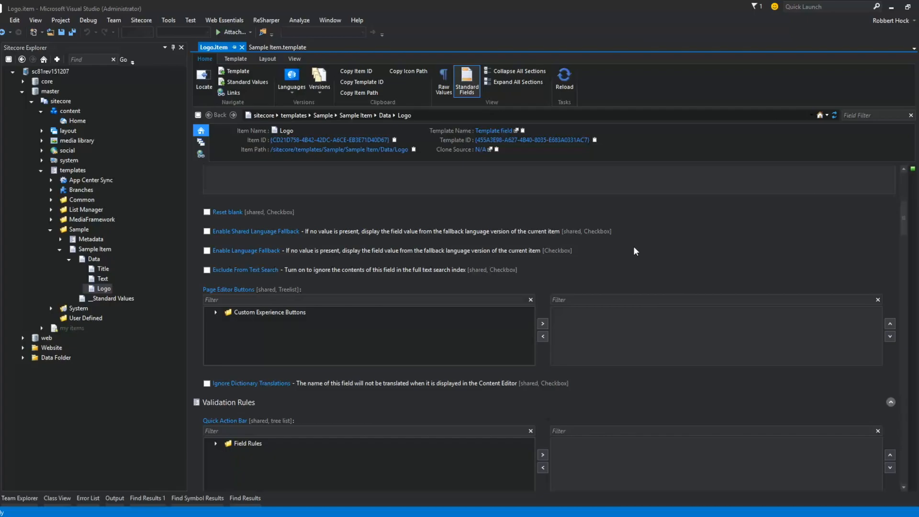
scroll(634, 246, up, 3)
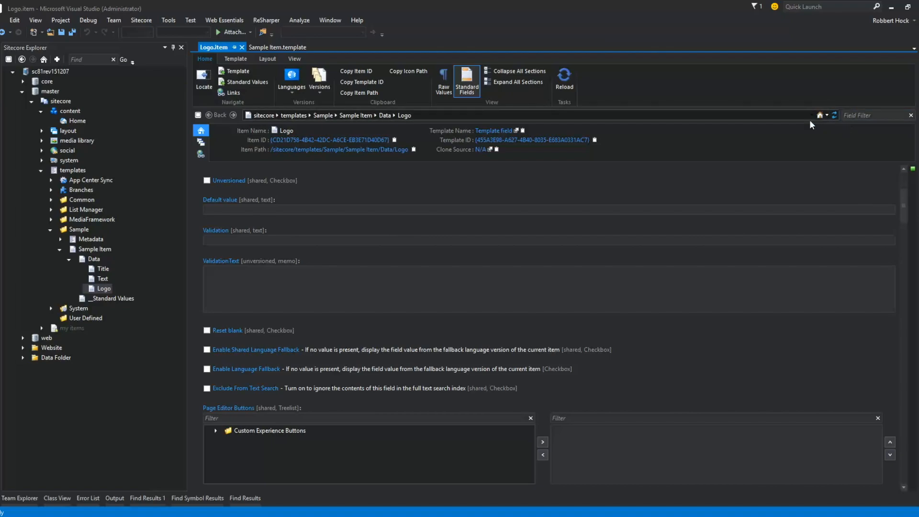
click(852, 115)
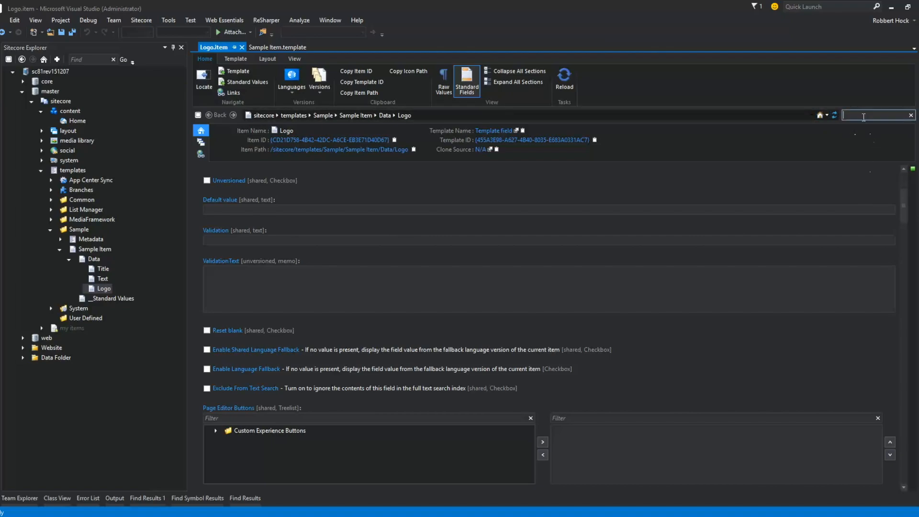
text(short)
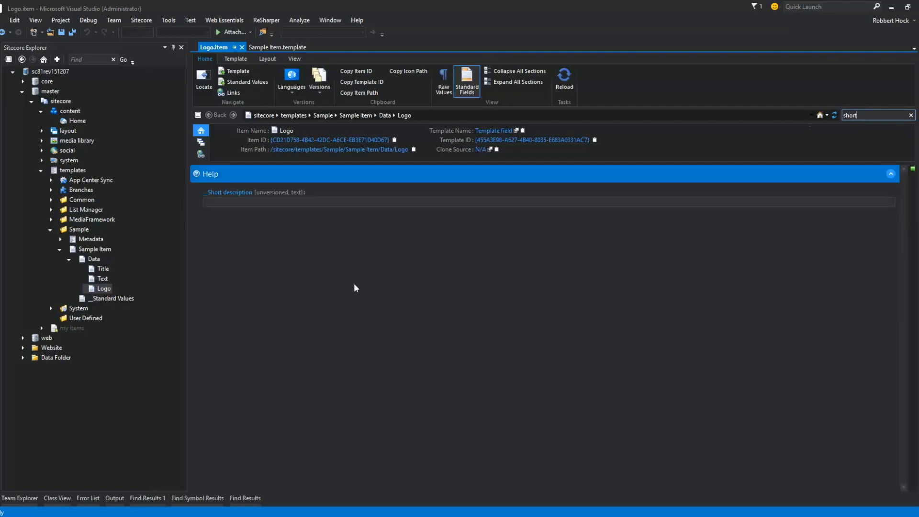
click(236, 201)
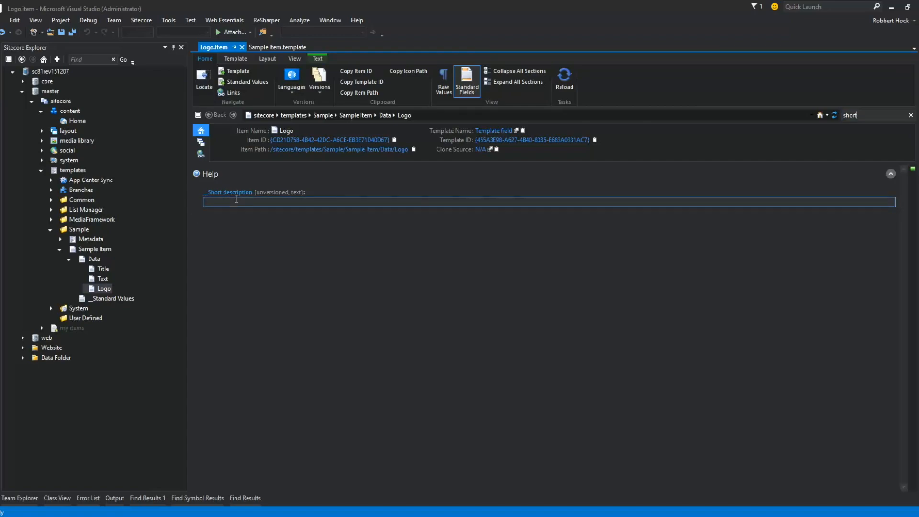
text(This logo is)
key(ctrl+a)
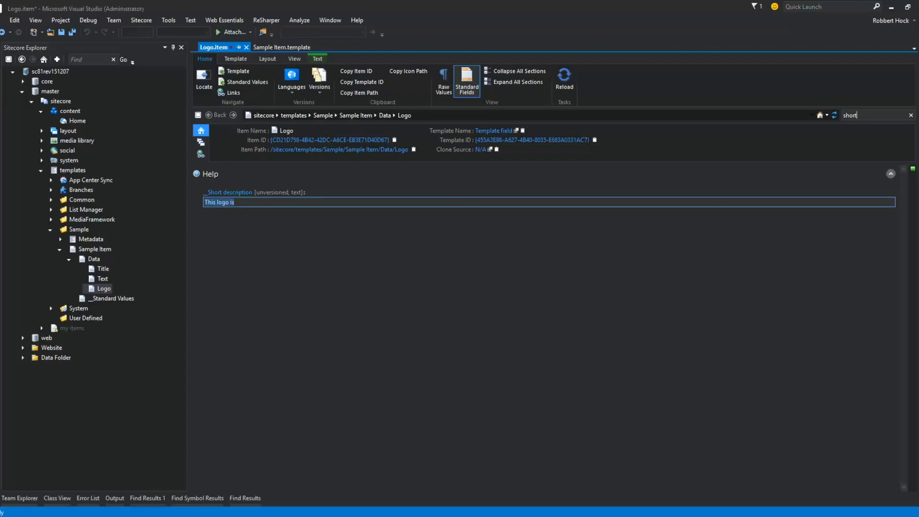
key(BackSpace)
Step: Set the Logo field's Short description to "[400pxx200px]" and save the item
text(400px)
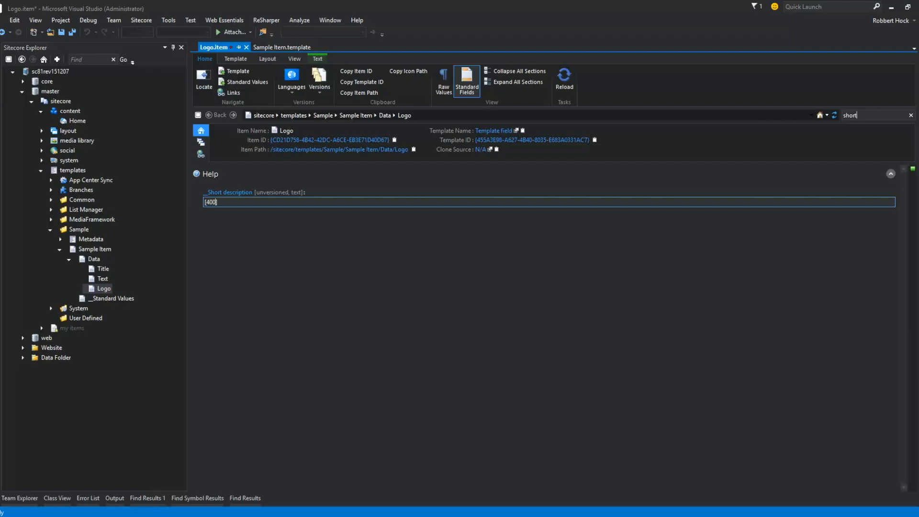
text(-200px)
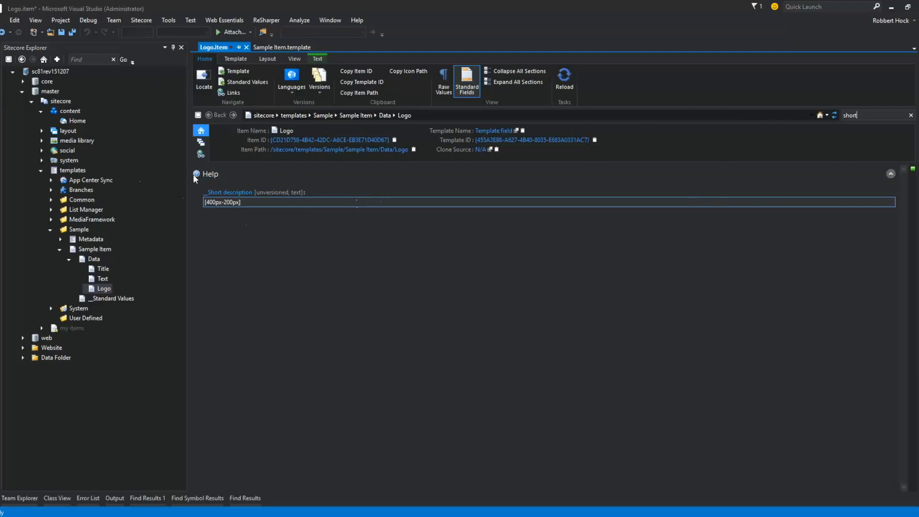
drag(218, 203, 241, 197)
drag(239, 202, 224, 201)
click(283, 207)
key(ctrl+s)
click(874, 115)
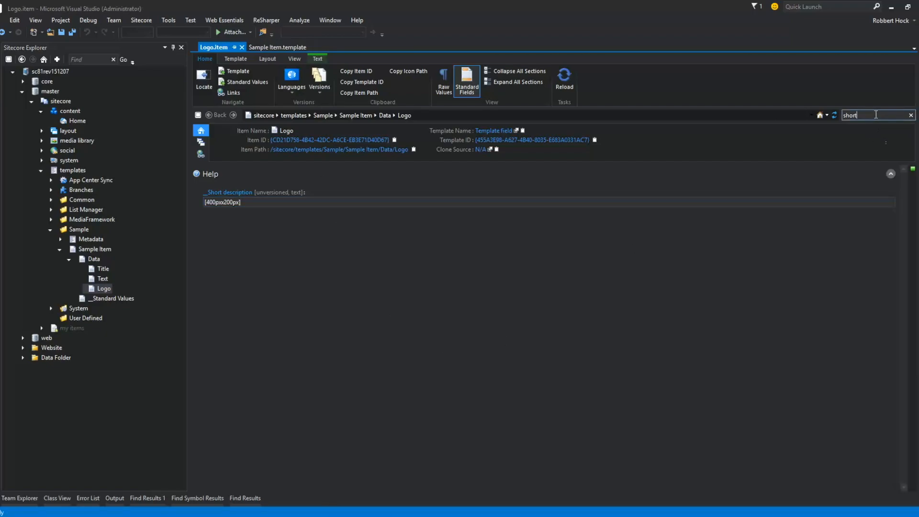
text(help)
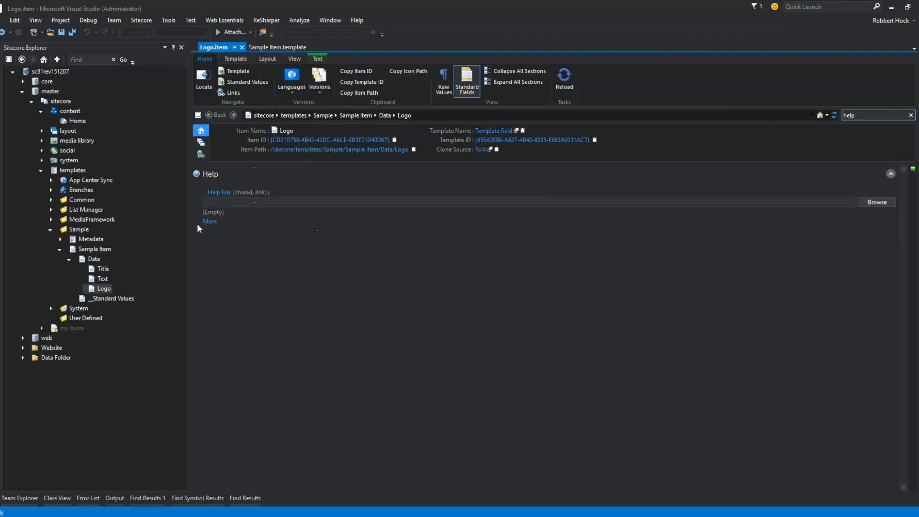
click(210, 222)
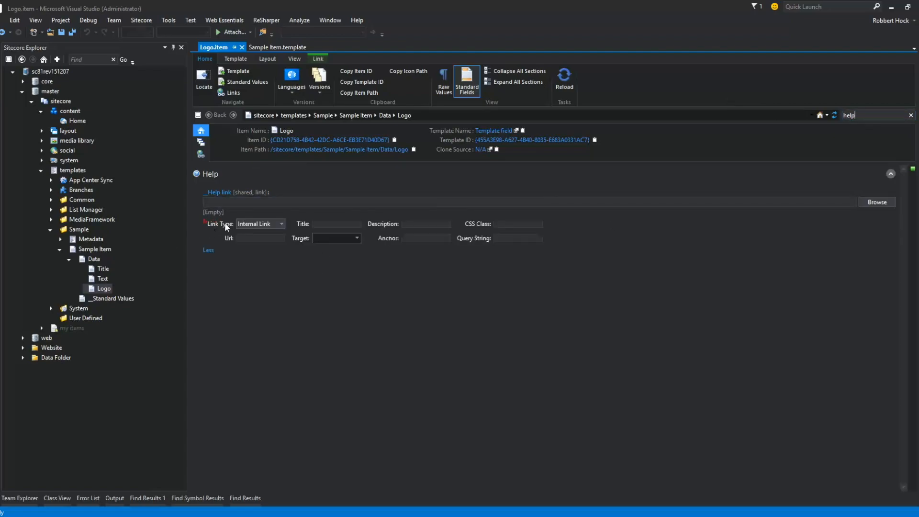
click(281, 223)
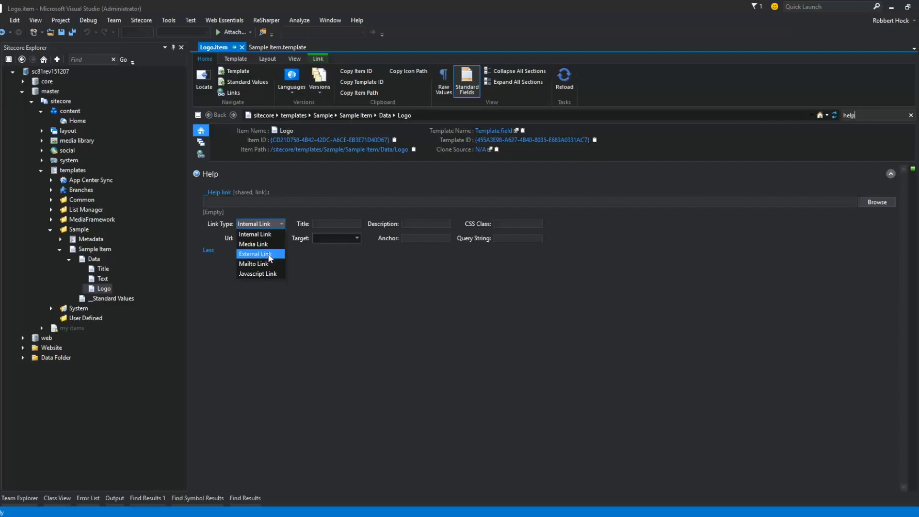
click(268, 253)
click(876, 203)
click(254, 238)
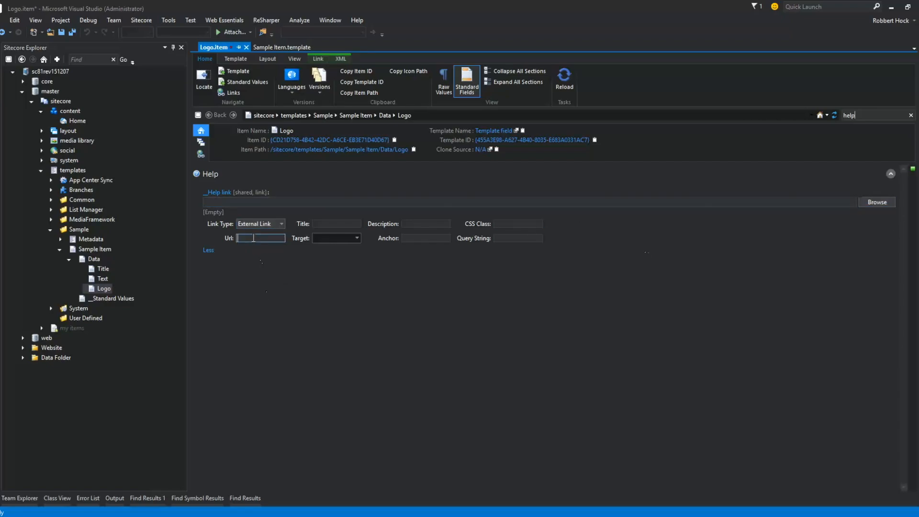
text(http://www.google.nl)
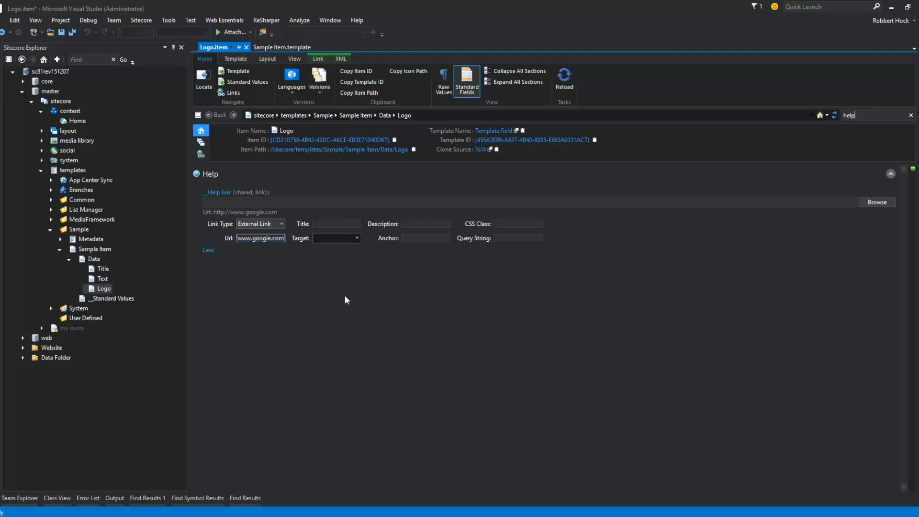
Step: Set the Help link's target to _blank and save the Logo item
click(357, 238)
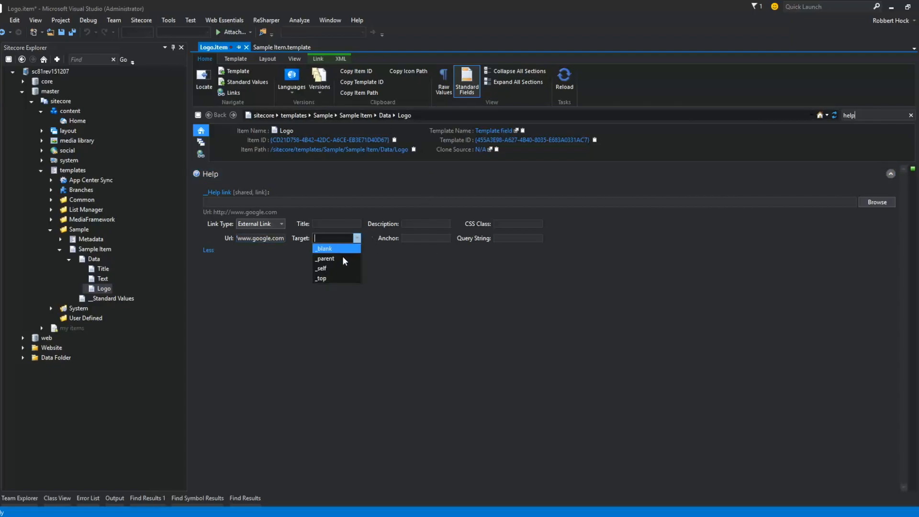
click(338, 249)
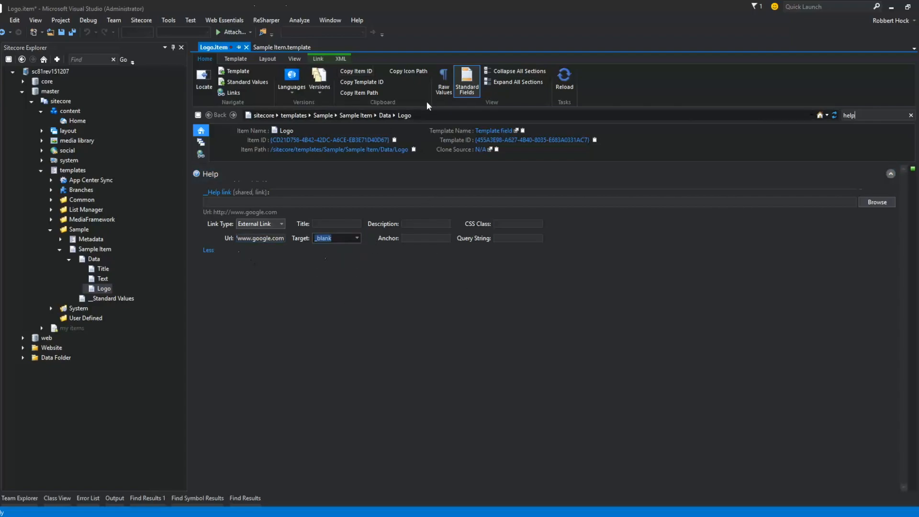
key(ctrl+s)
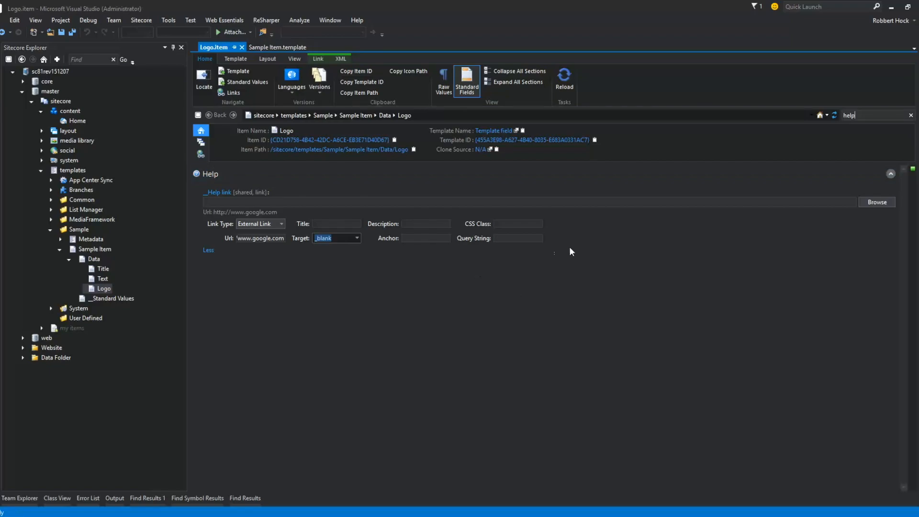
click(246, 201)
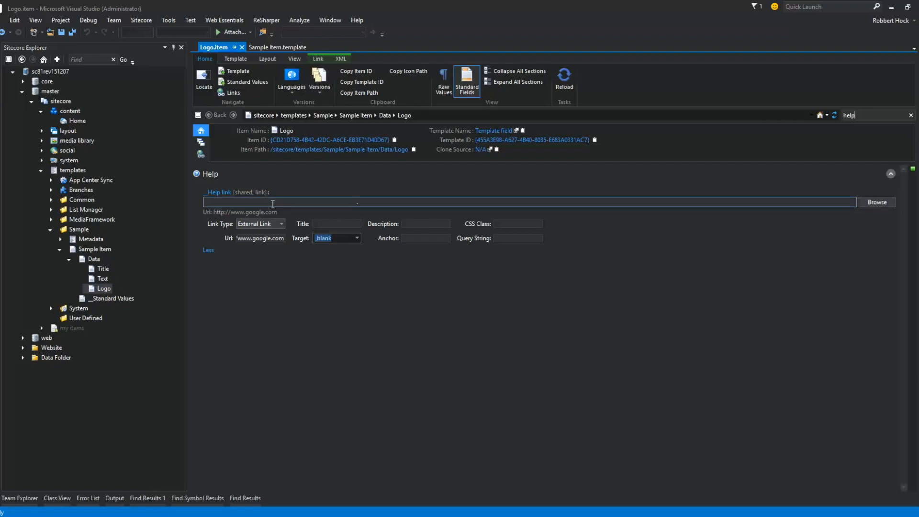
Step: Filter the fields by "long", set the Long description to "Logo is used on all pages" and save the item
drag(876, 115, 797, 107)
text(long)
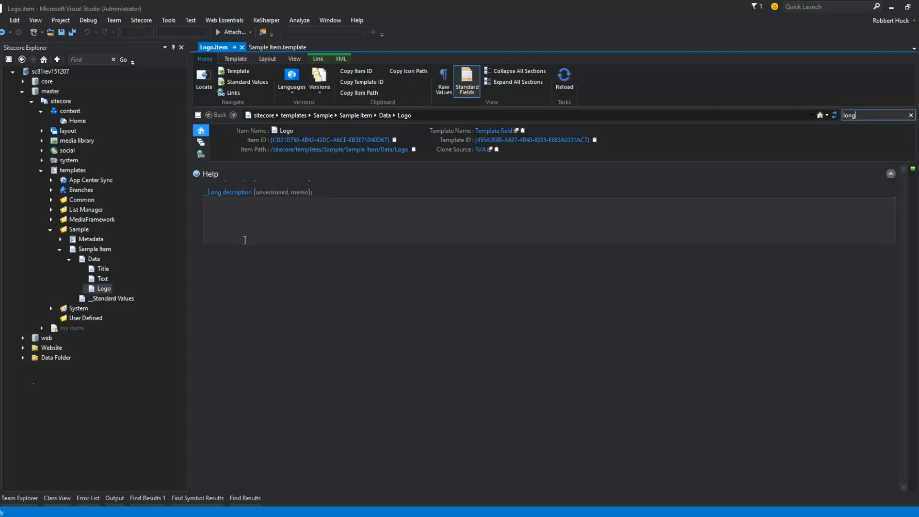
click(285, 169)
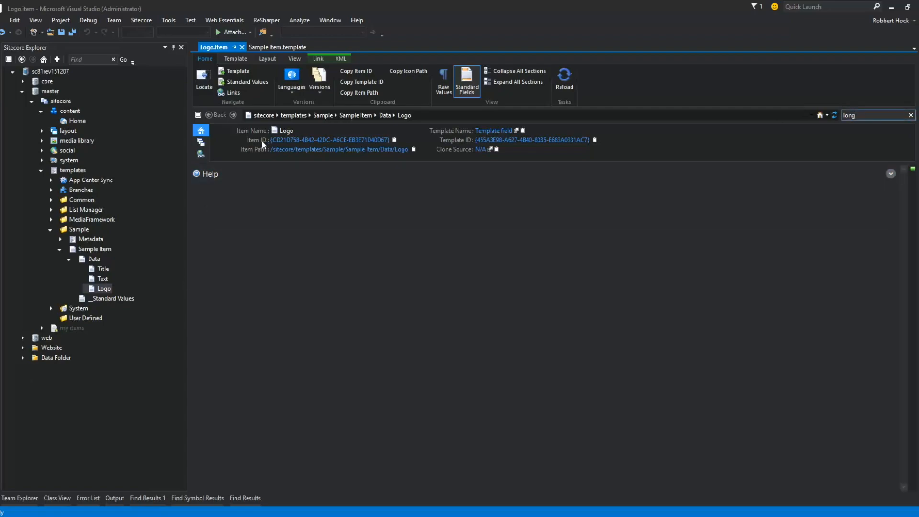
click(251, 175)
click(234, 206)
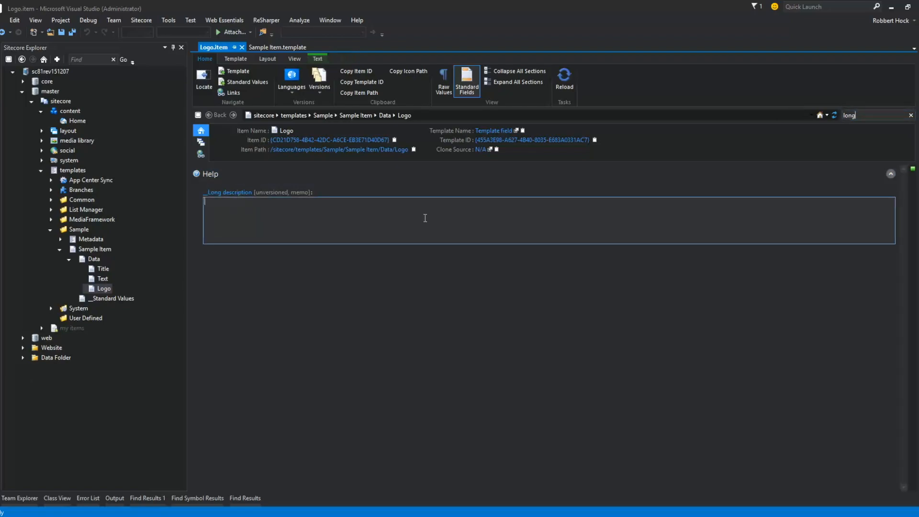
text(Logio is)
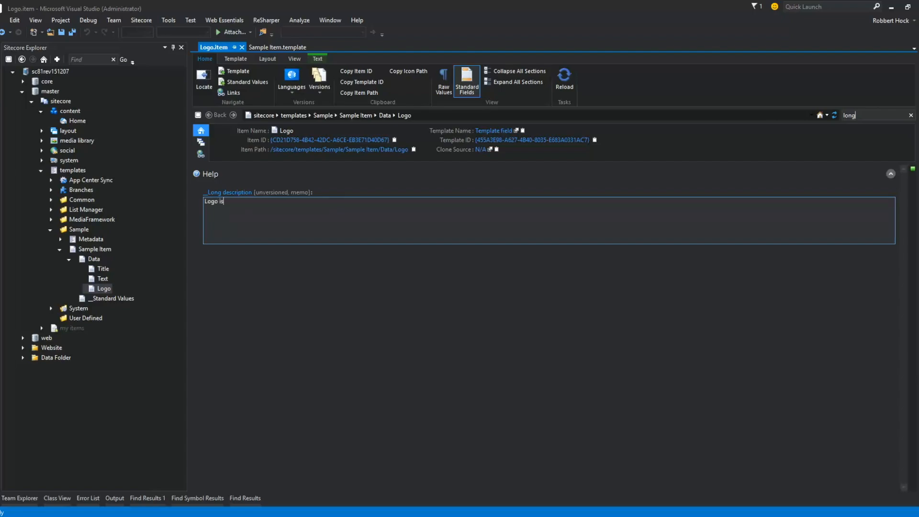
text( used on all pages)
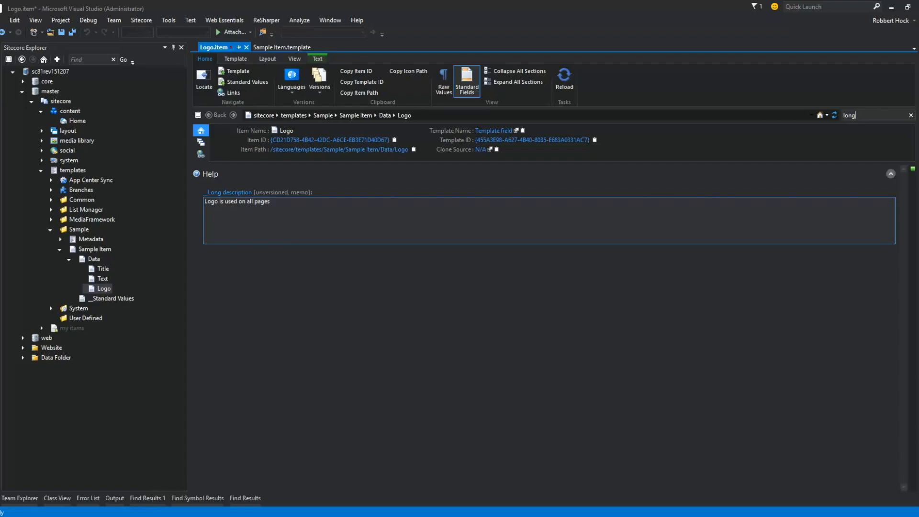
key(ctrl+s)
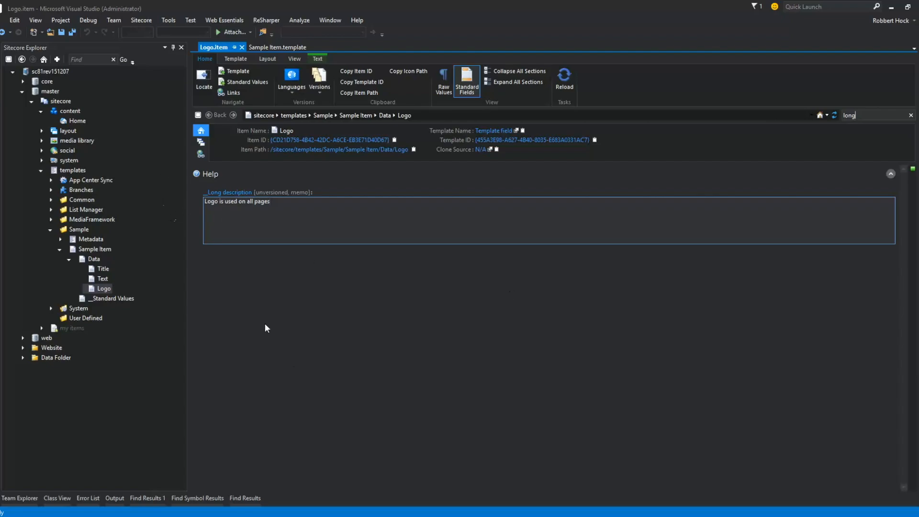
Step: Open the Home content item and check how the Logo field's label shows its help text
click(74, 120)
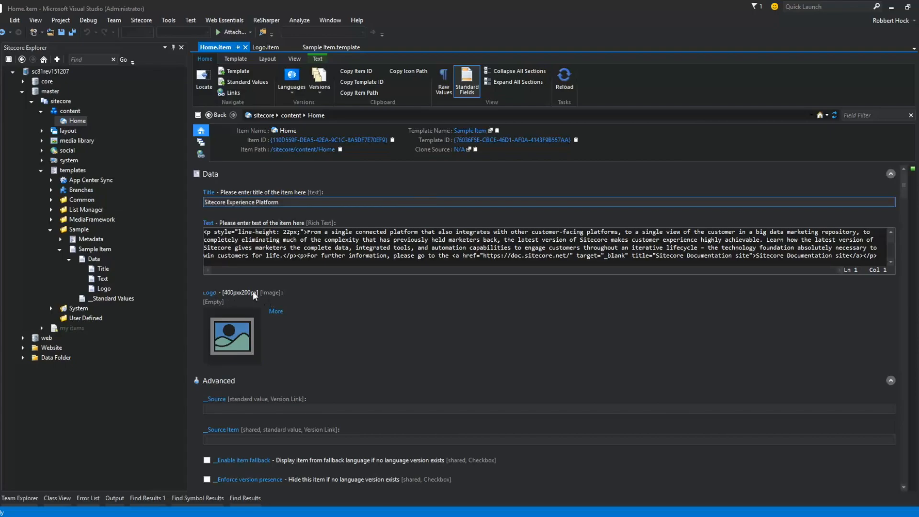
click(212, 294)
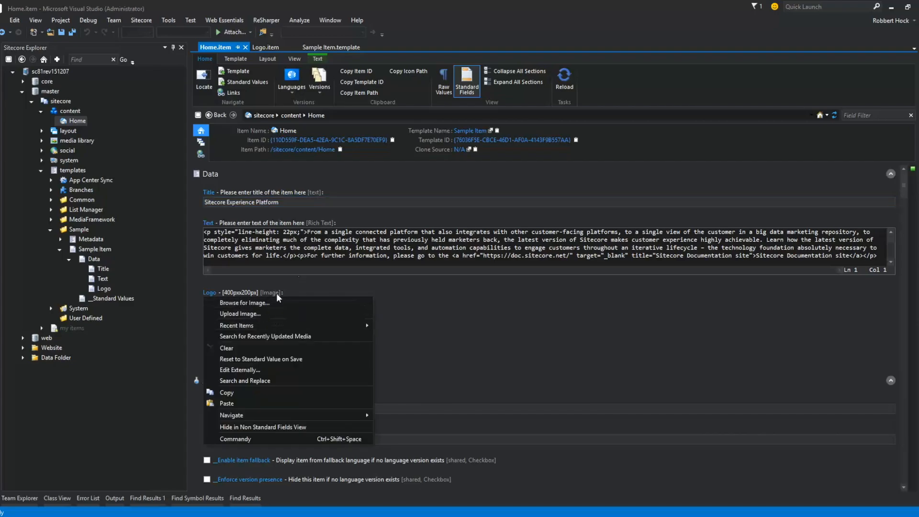
click(402, 288)
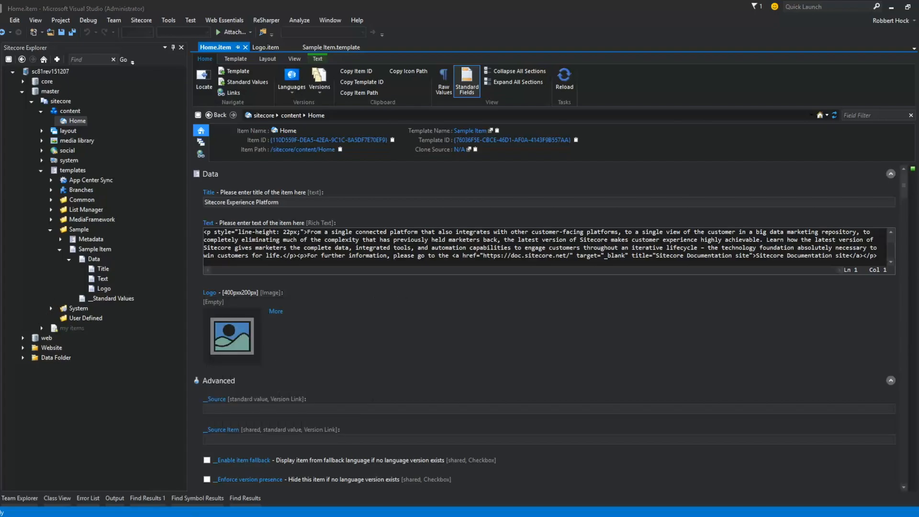
Step: Switch to the Sitecore Content Editor in the browser, open the Home item and examine the Logo field's label, tooltip and help link
right_click(213, 516)
click(305, 326)
click(216, 512)
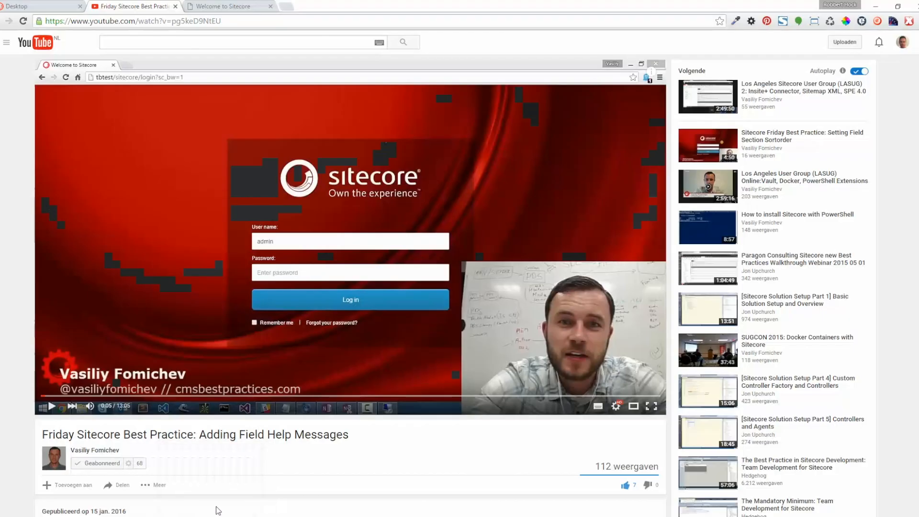
click(58, 8)
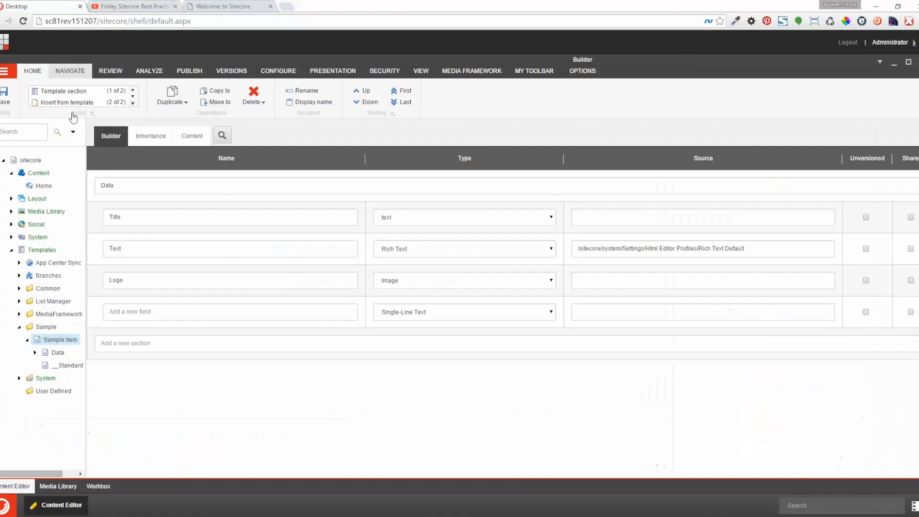
click(44, 186)
scroll(243, 319, down, 3)
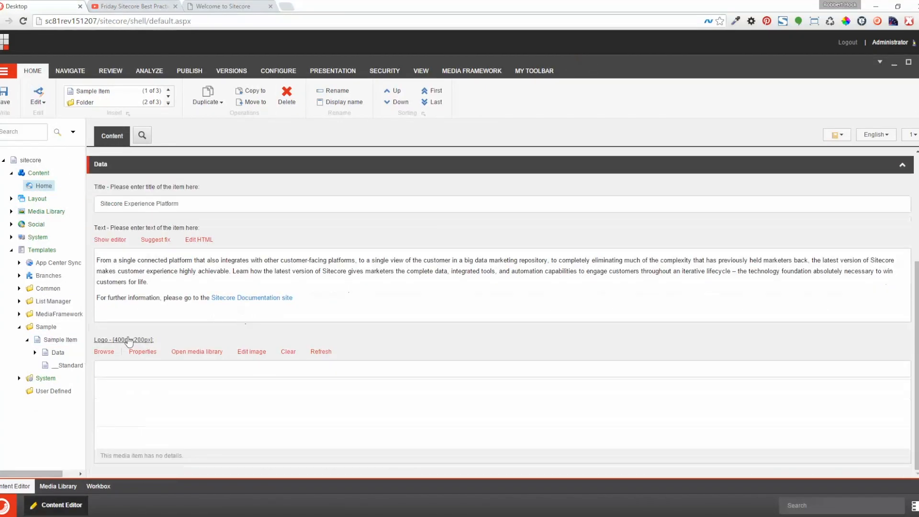
mouse_move(125, 344)
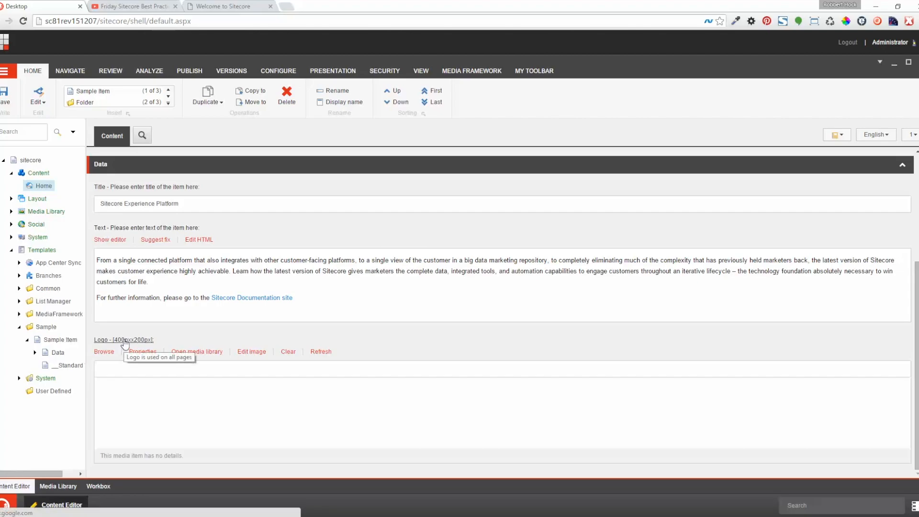
Step: Follow the Logo field's help link on the Home item and close the page it opens
click(125, 344)
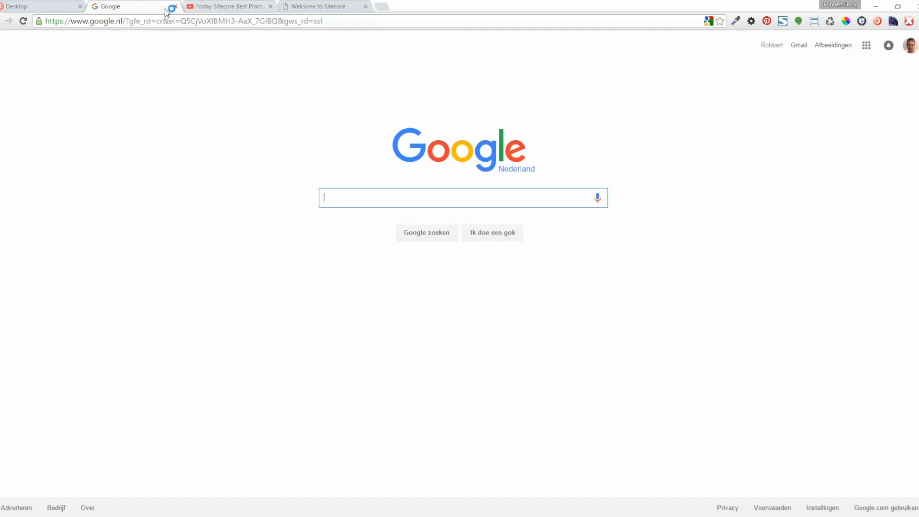
click(175, 6)
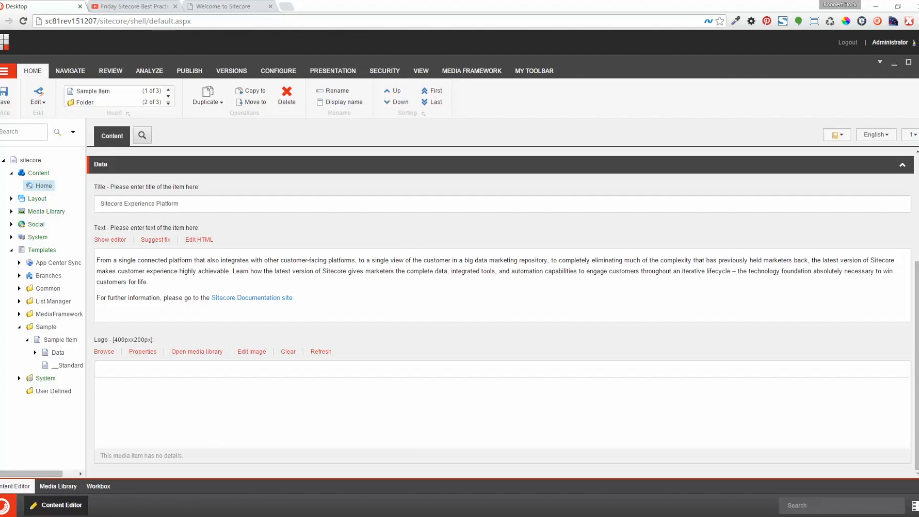
Step: Switch to Visual Studio and open the Metadata template in the Sample folder
mouse_move(250, 516)
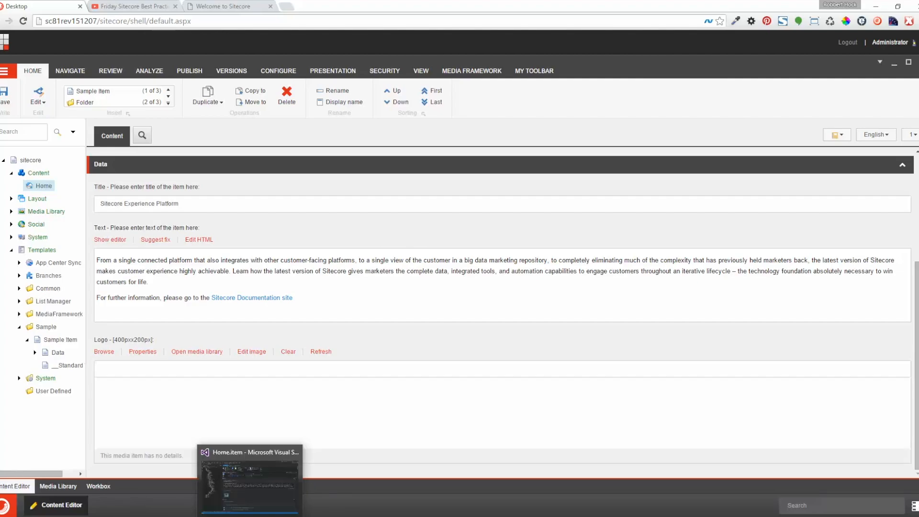
click(250, 484)
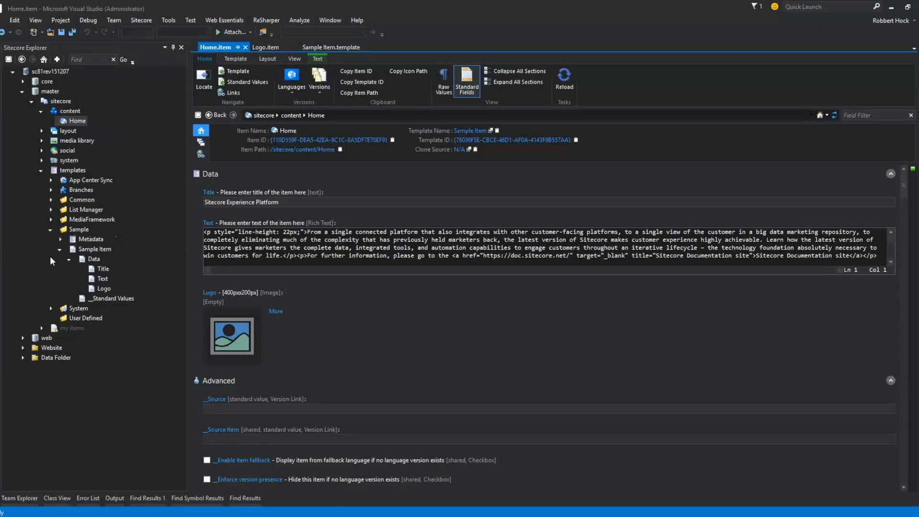
click(59, 249)
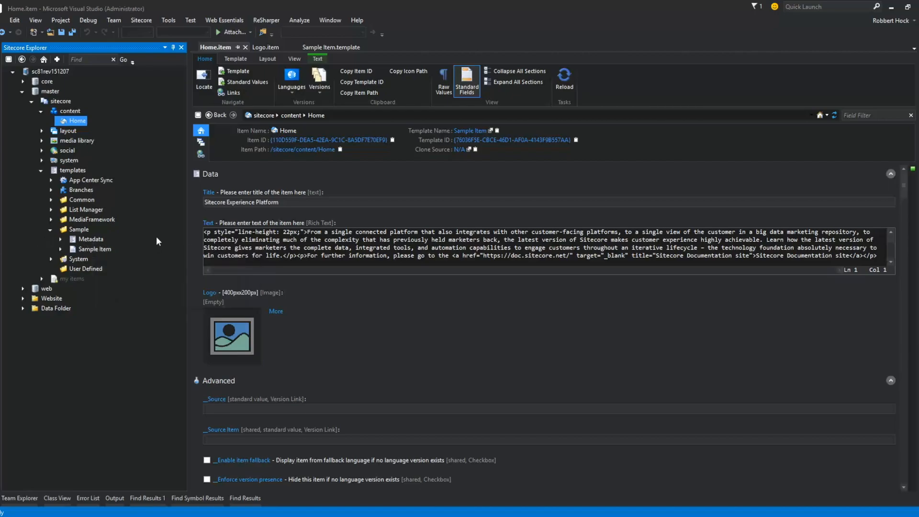
click(92, 238)
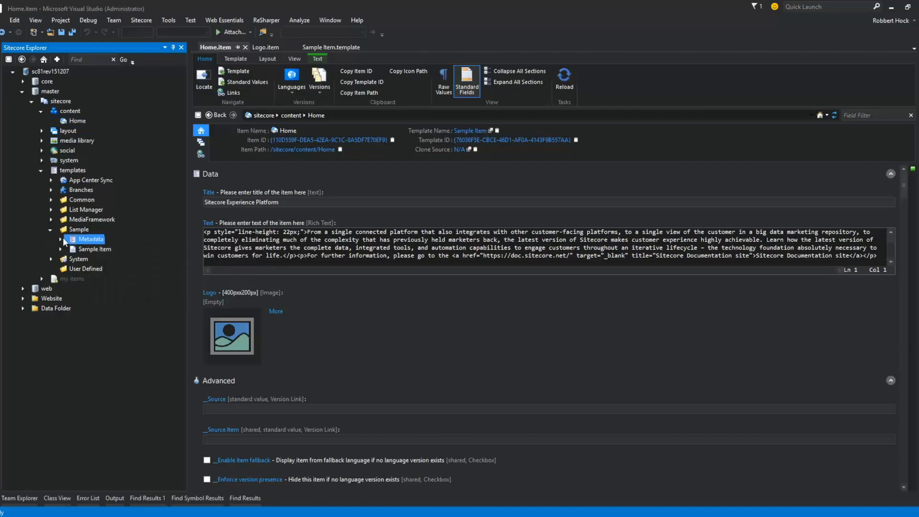
double_click(79, 240)
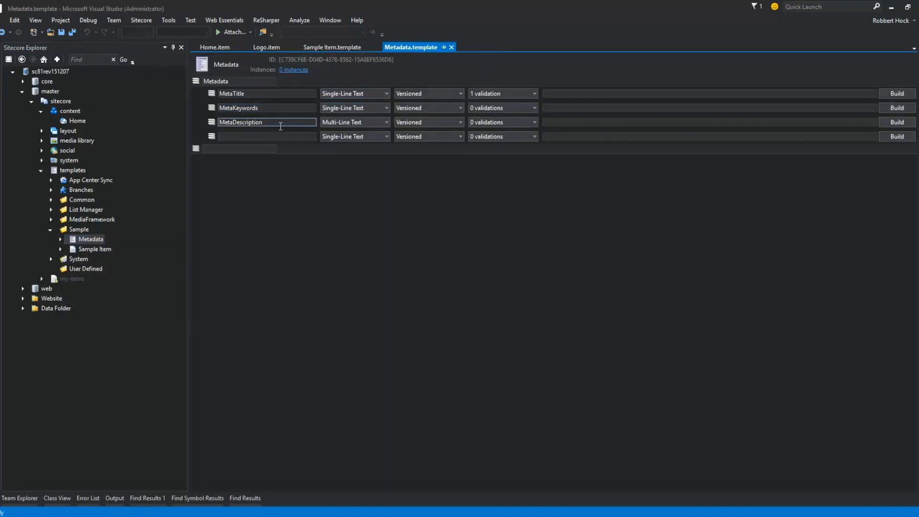
Step: Examine the fields in the Metadata template's section in Sitecore Explorer, then collapse the template again
click(59, 239)
click(69, 248)
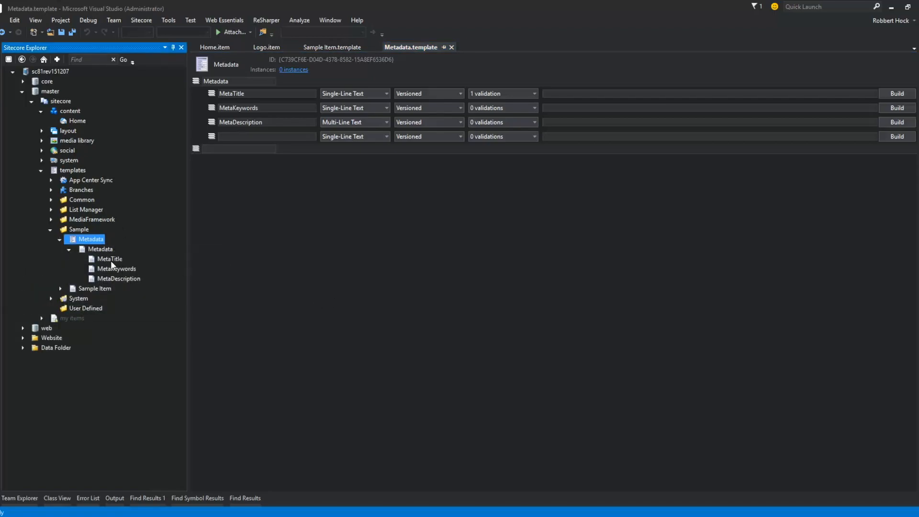
click(111, 260)
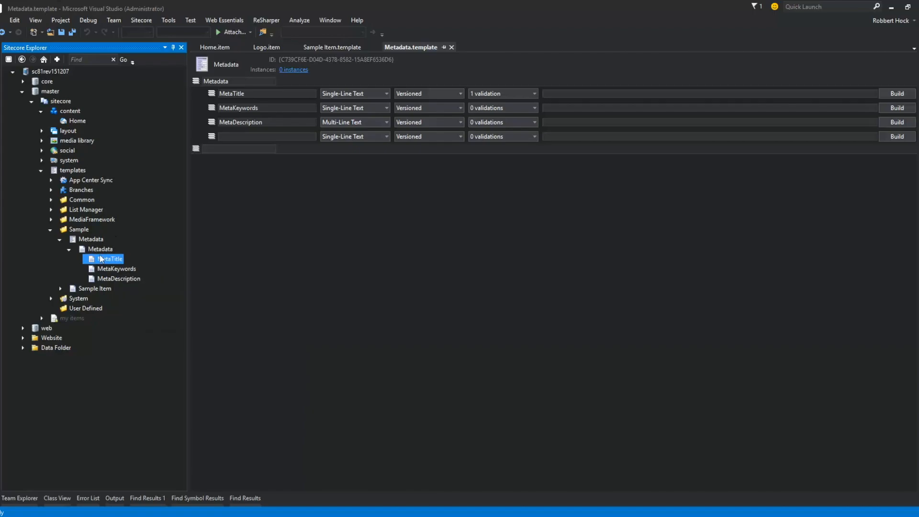
click(95, 290)
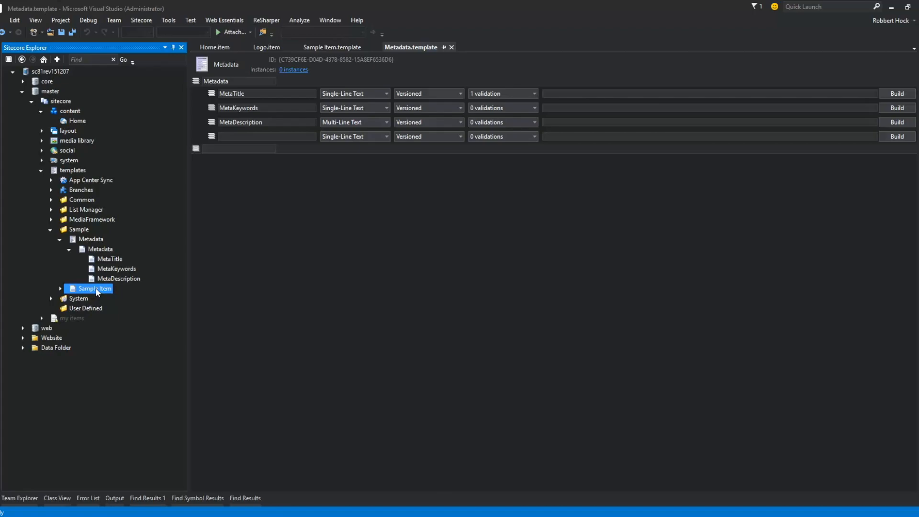
click(60, 240)
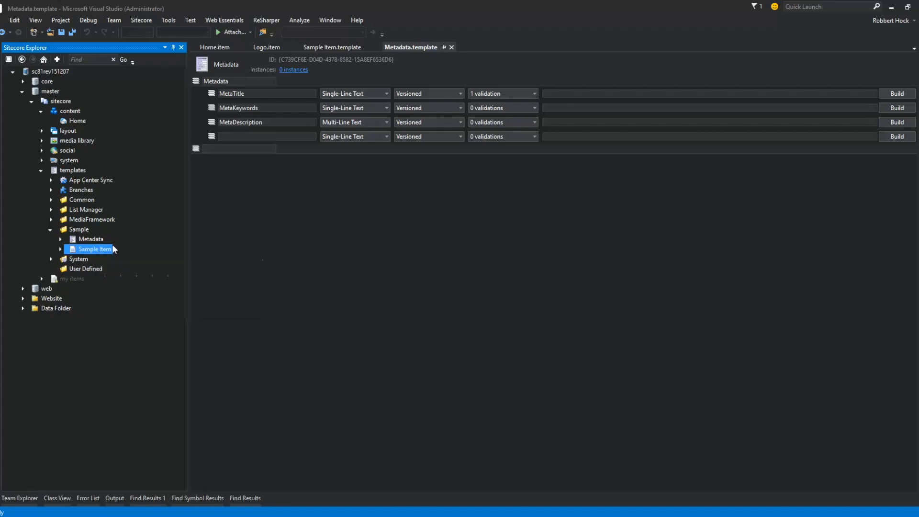
right_click(98, 249)
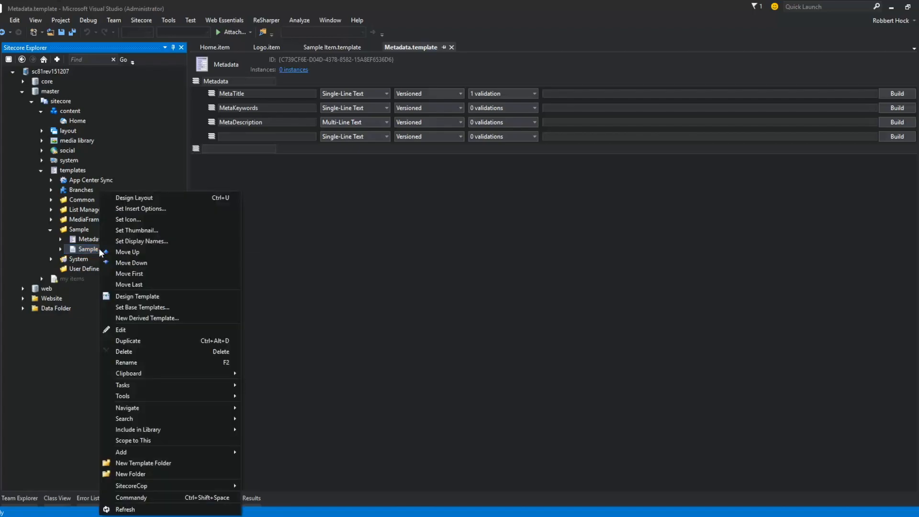
click(181, 210)
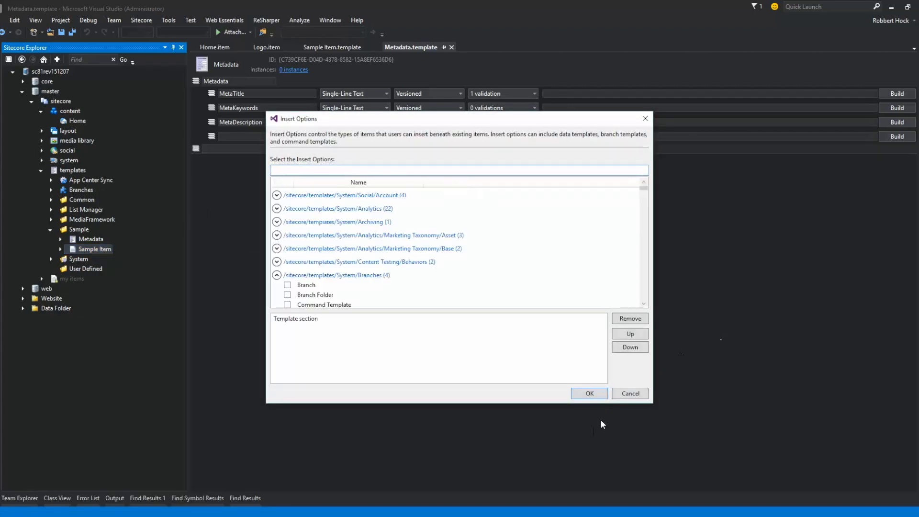
click(630, 393)
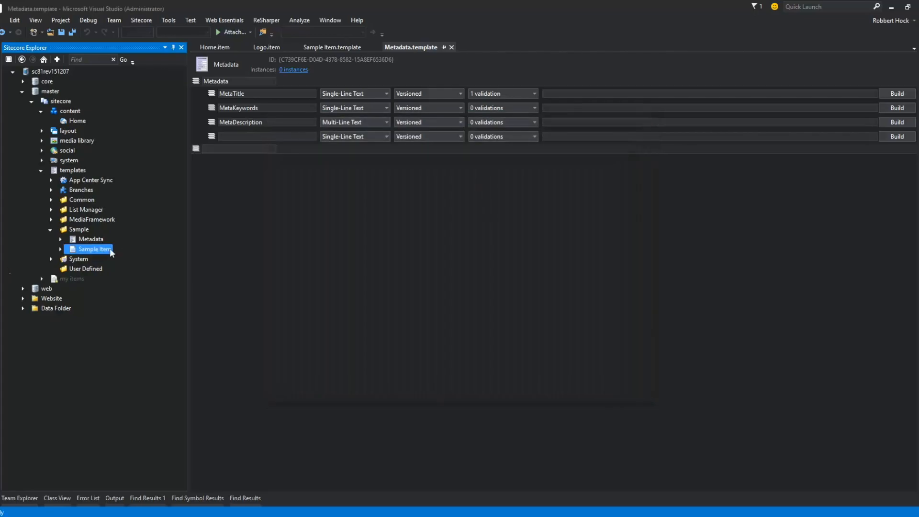
Step: Add the Metadata template to the Sample Item template's base templates, filtering the list by "meta"
right_click(94, 251)
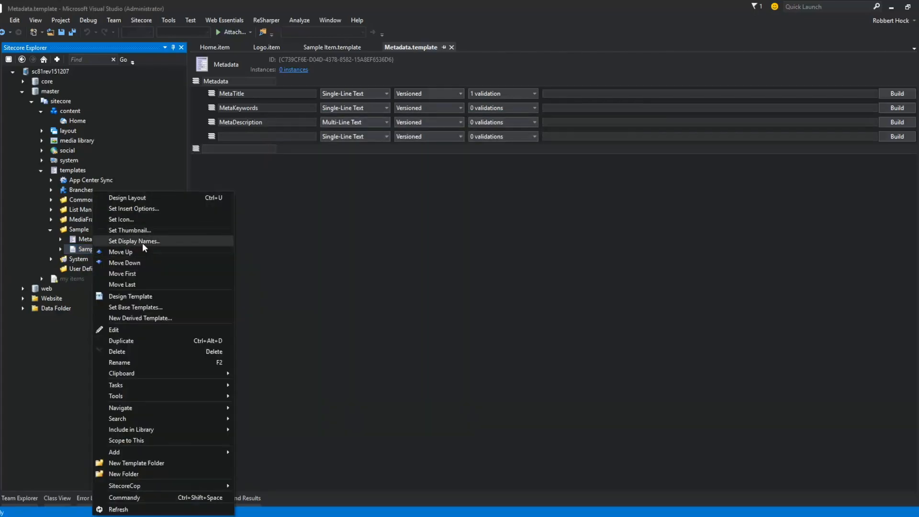
click(148, 308)
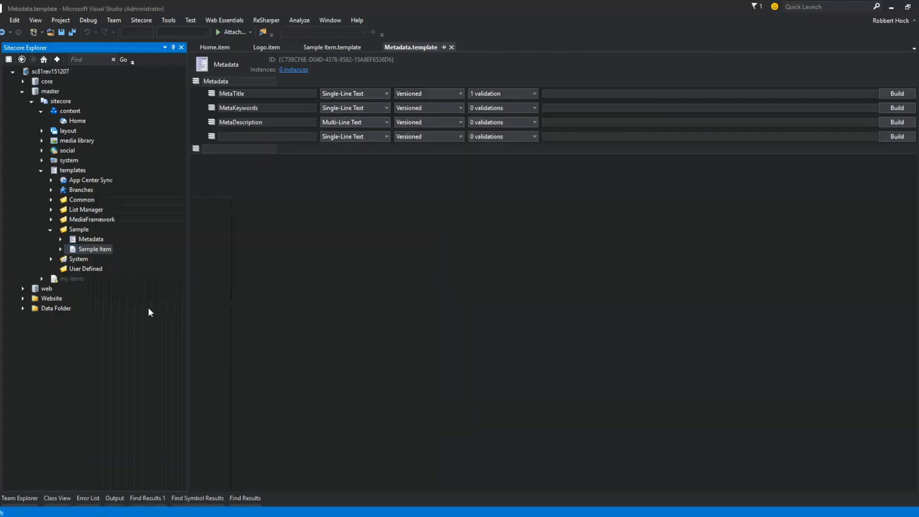
text(meta)
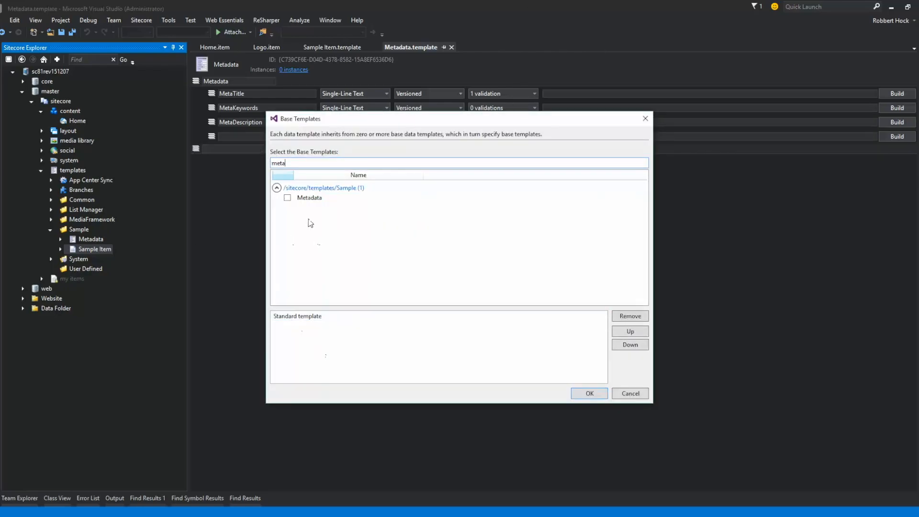
click(287, 197)
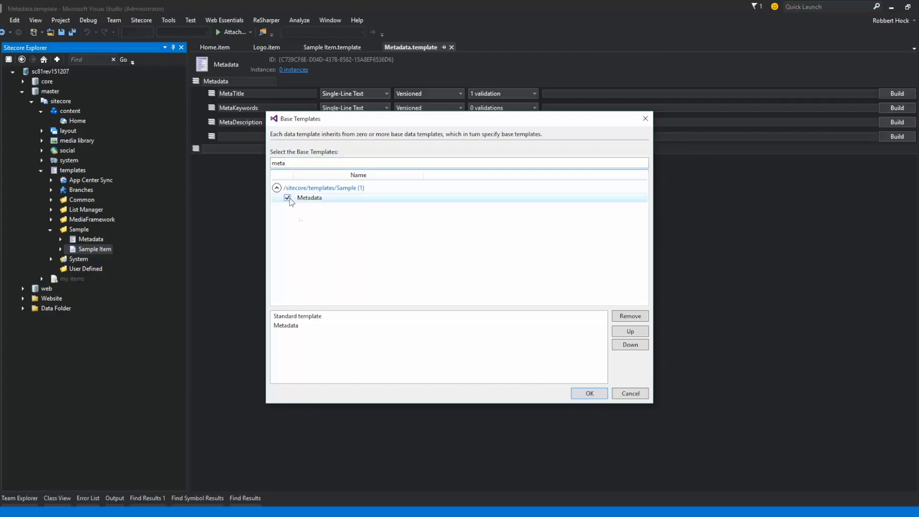
click(594, 391)
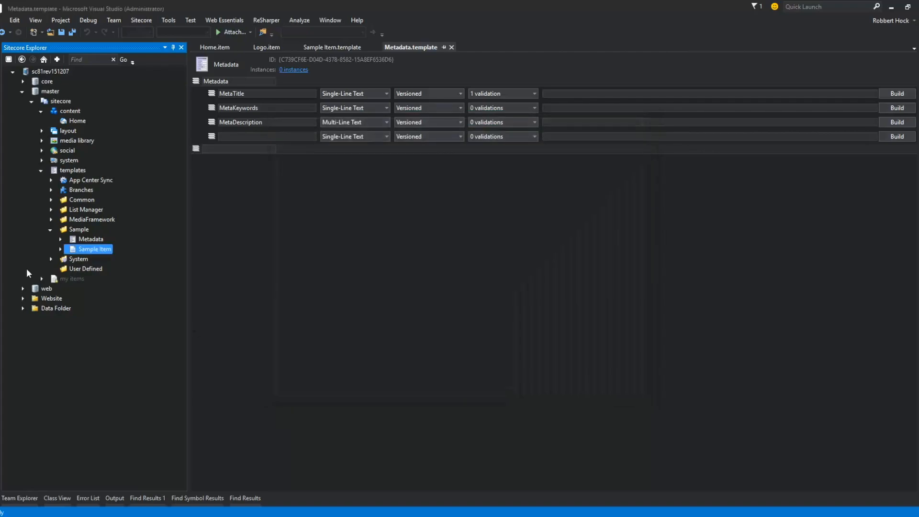
Step: Copy the item path of the Sample templates folder
right_click(76, 228)
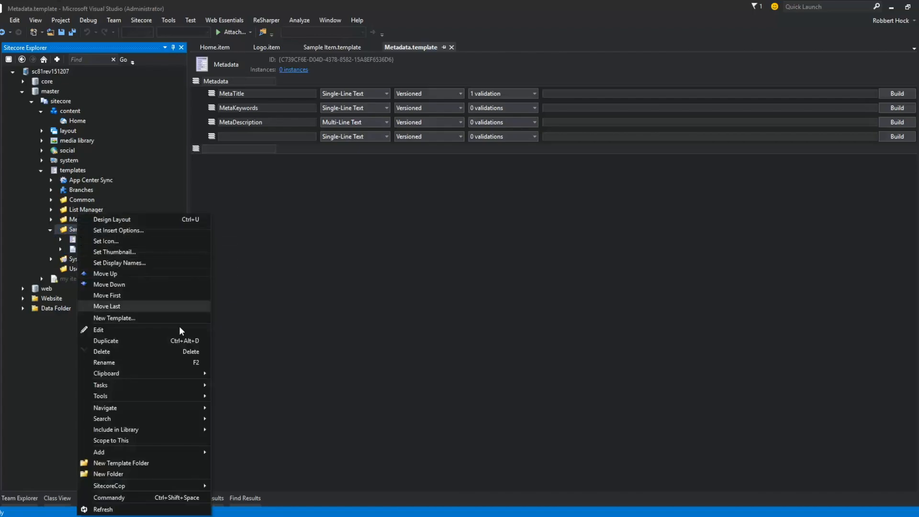
mouse_move(189, 369)
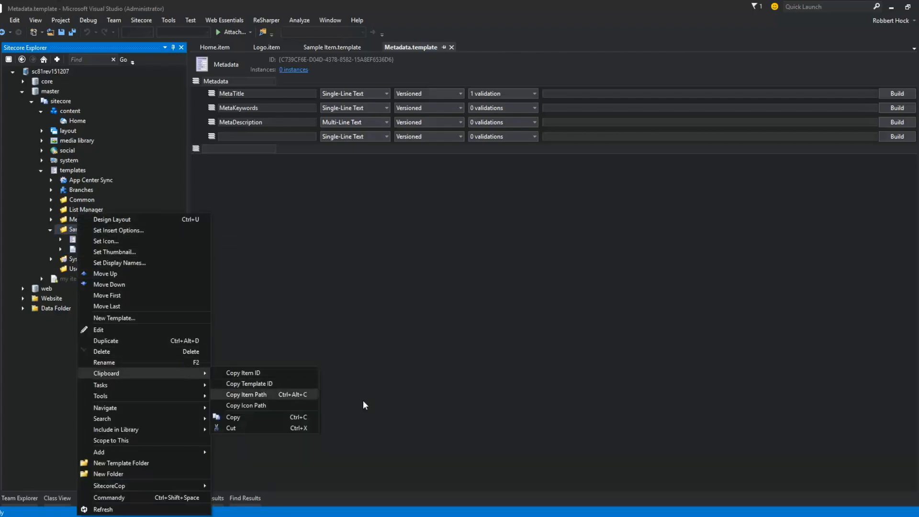
click(273, 394)
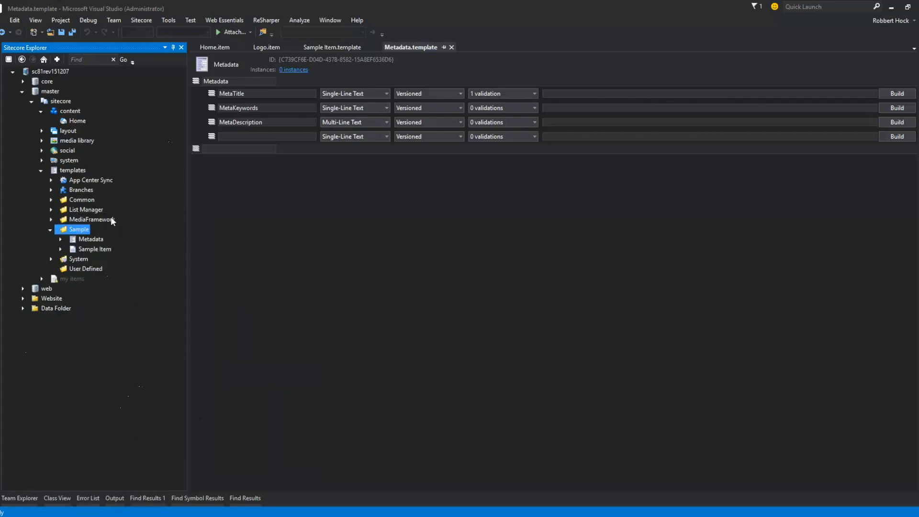
mouse_move(88, 213)
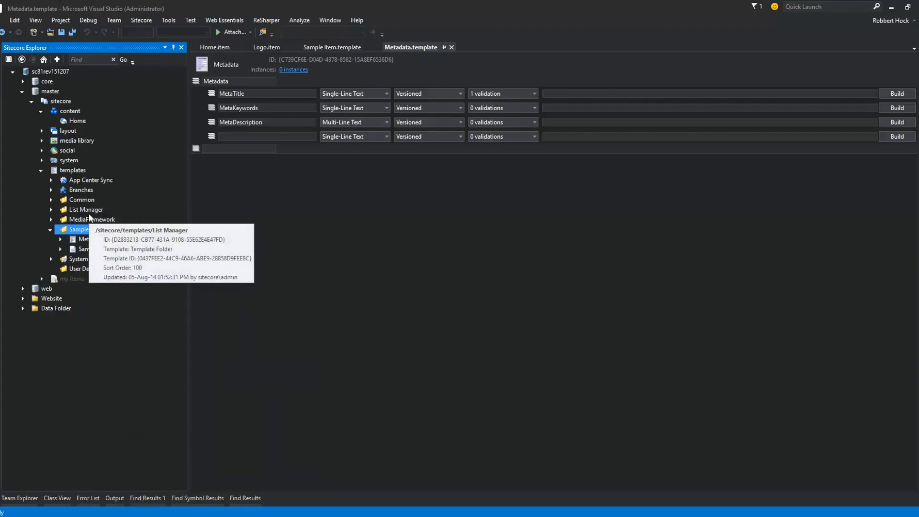
key(ctrl+shift+space)
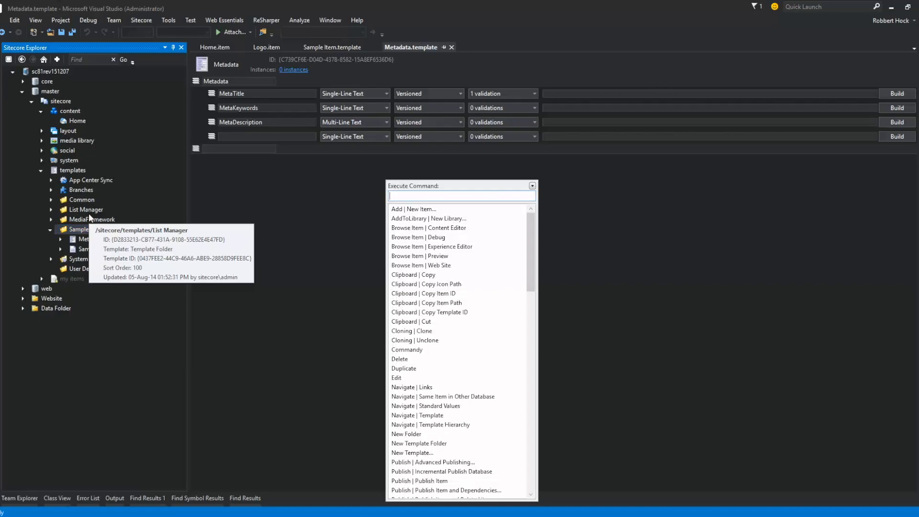
text(query)
key(Return)
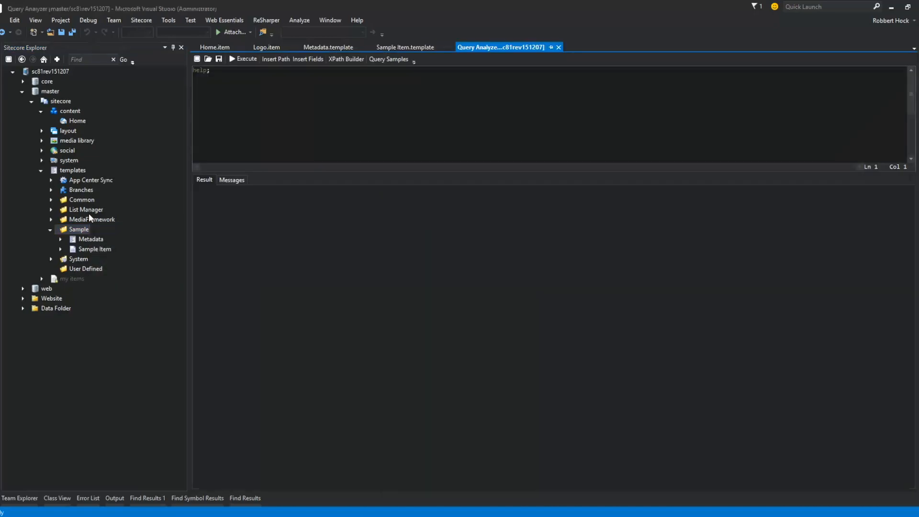
text(select @@name as Nam)
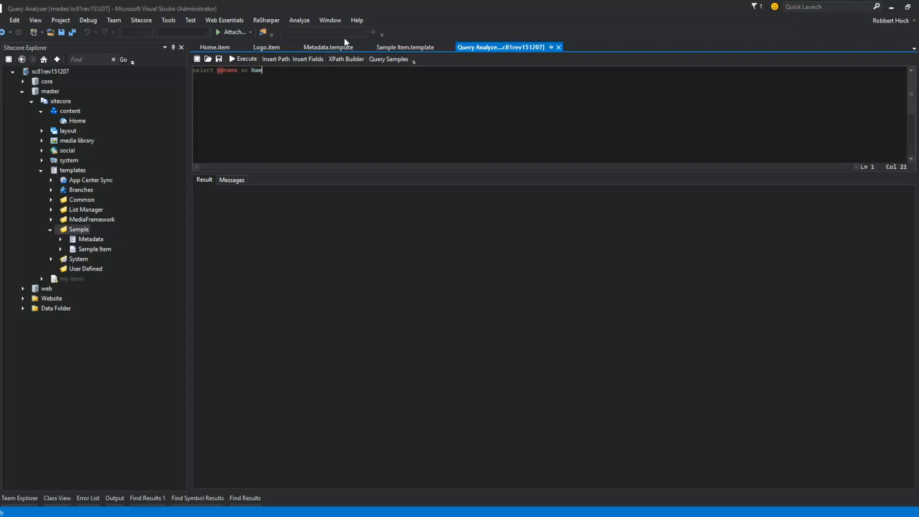
text(e, @@Path as Path)
Step: Insert the Template's __Display name, __Help link, __Long description and __Short description fields into the query, filtering templates by "template"
click(310, 59)
click(369, 167)
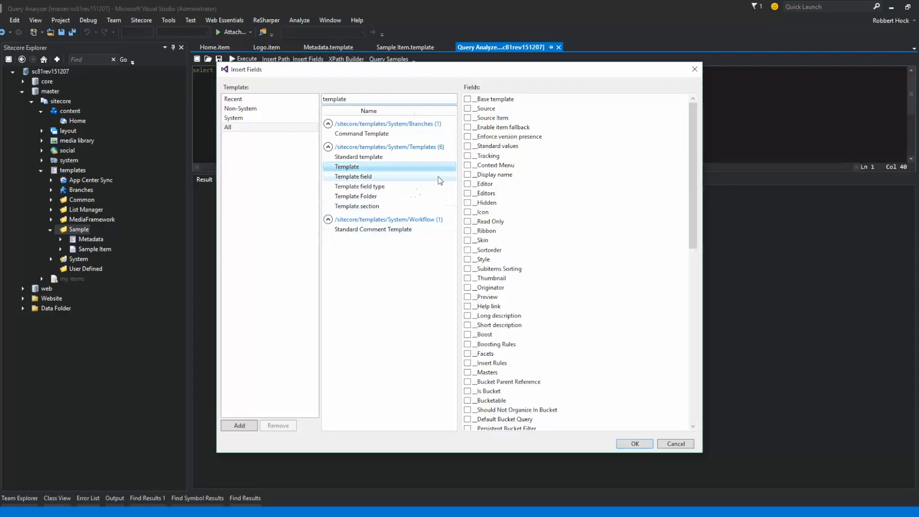
click(468, 174)
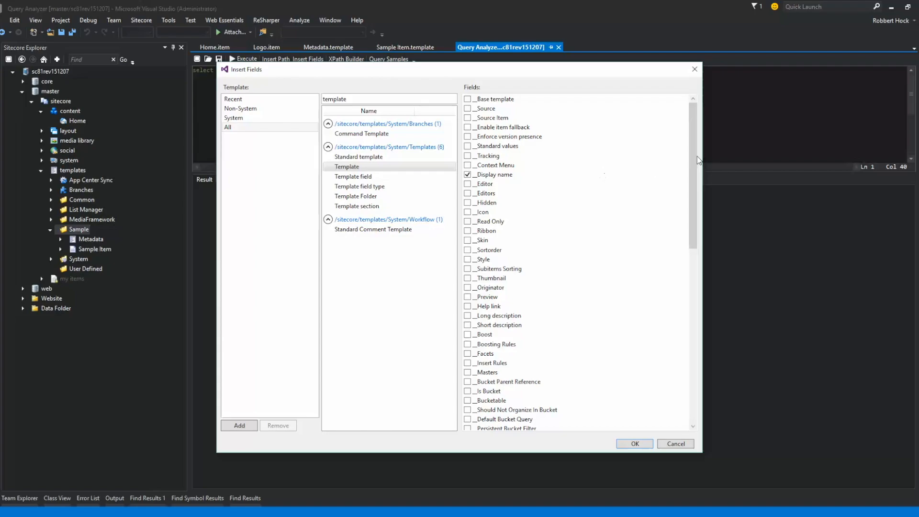
scroll(485, 256, down, 2)
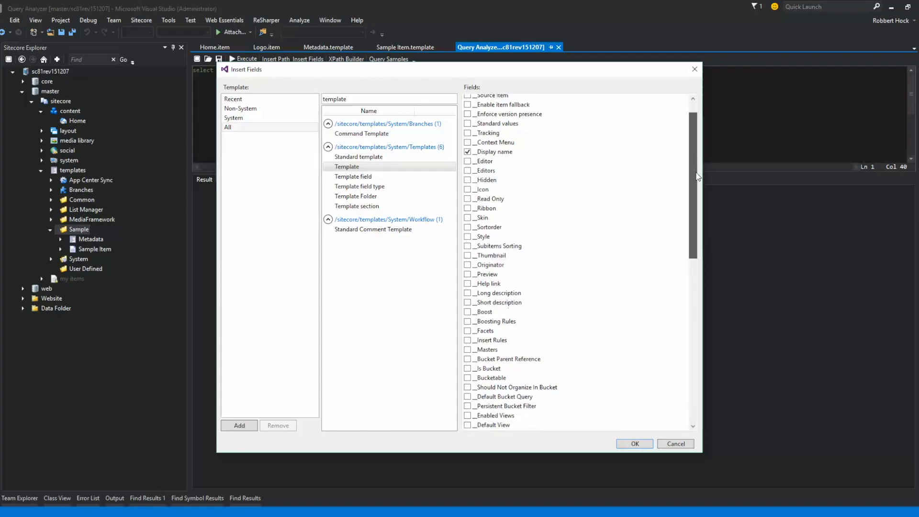
click(468, 259)
click(468, 269)
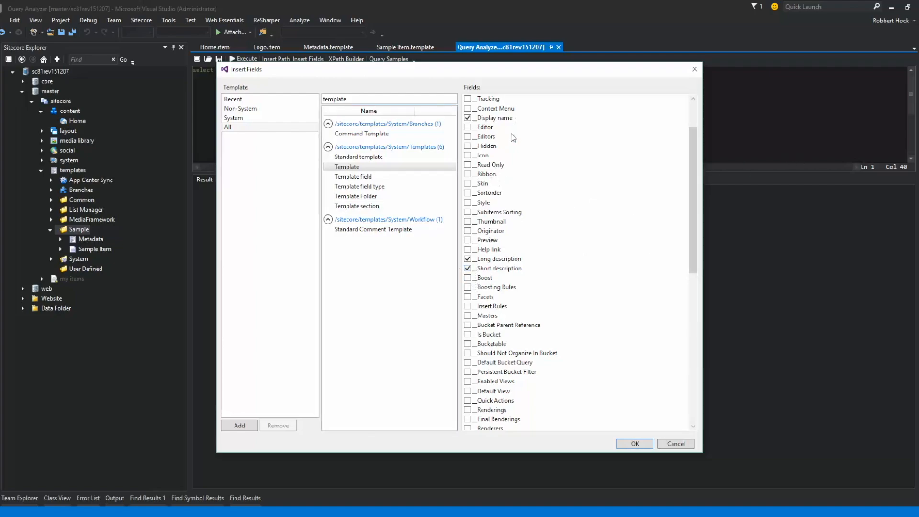
drag(694, 201, 691, 151)
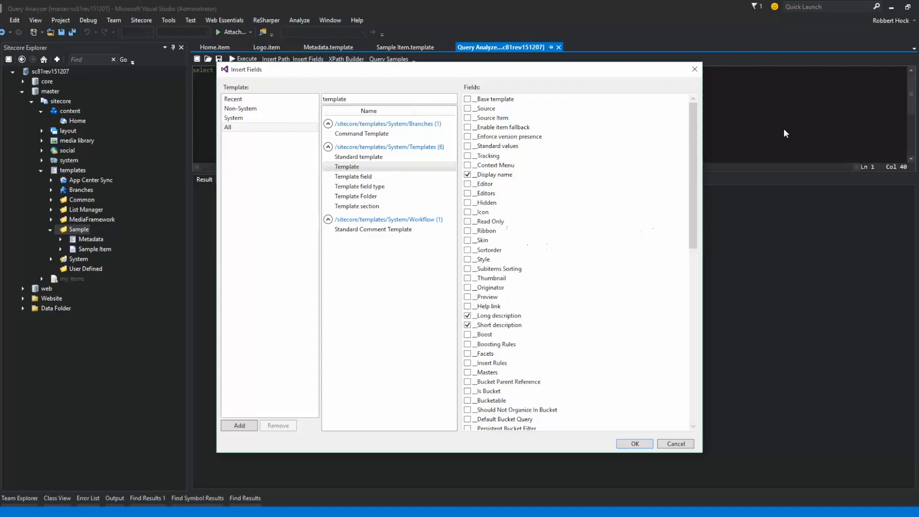
click(467, 306)
click(635, 443)
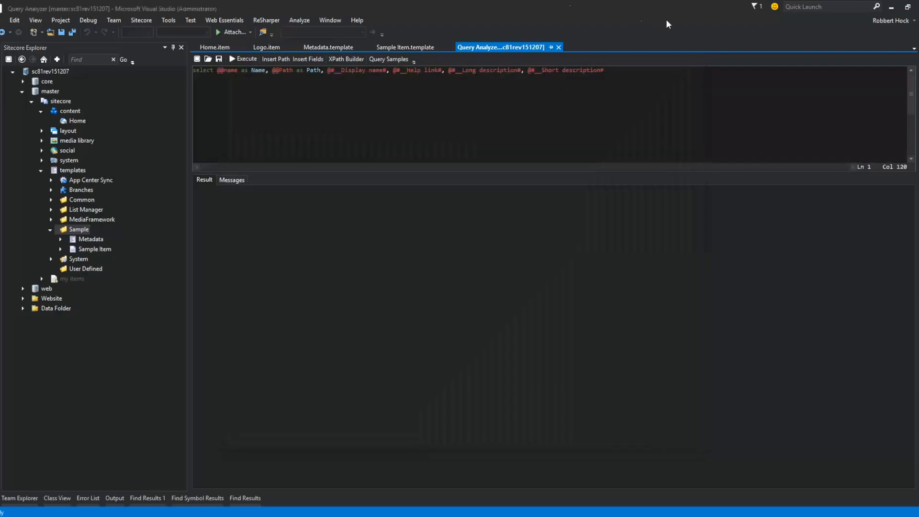
Step: Complete the query with "from /sitecore/templates/Sample//* order by Path", using the copied path, and execute it
text(from)
key(ctrl+v)
text(//)
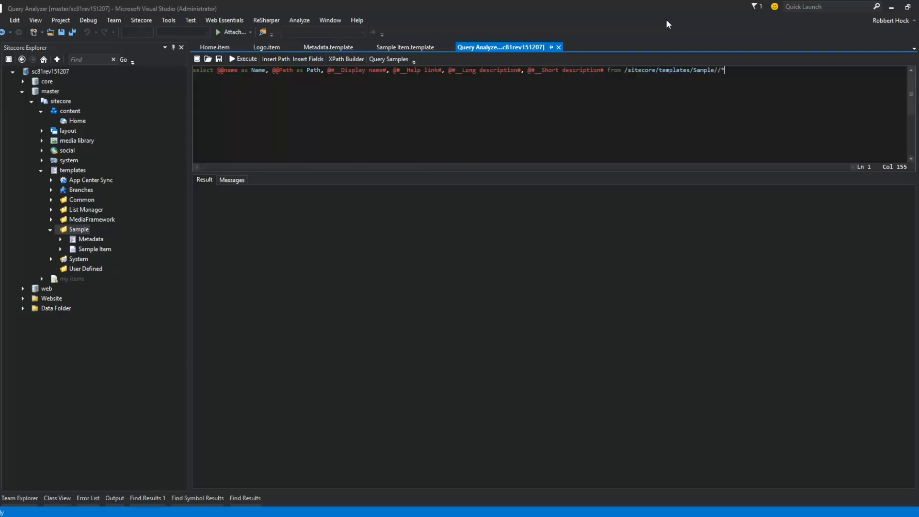
text(* order by Path)
click(245, 57)
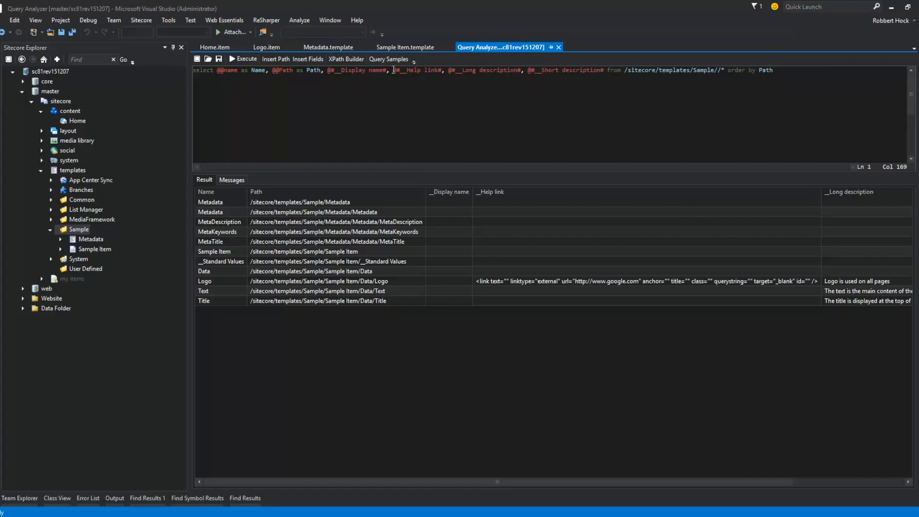
Step: Move the __Help link field behind __Short description in the query's select list and execute the query again
drag(400, 69, 438, 71)
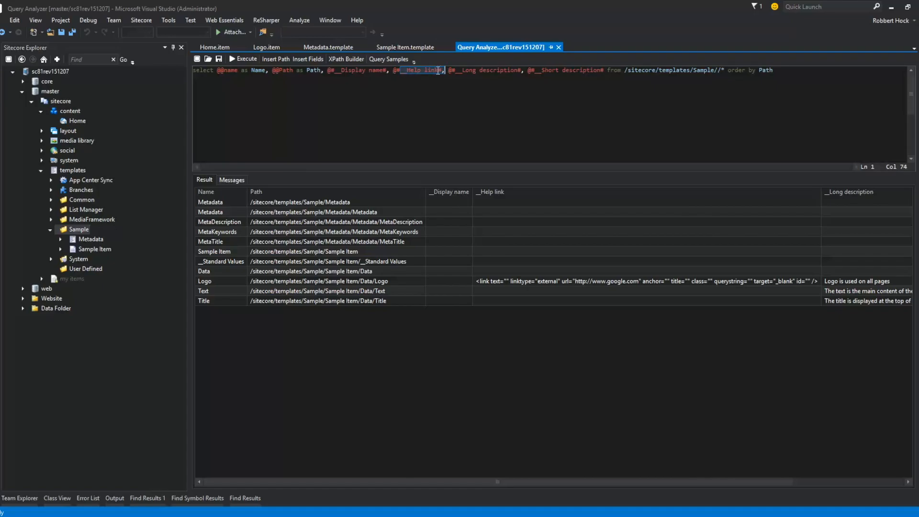
key(Left)
key(shift+Right)
key(shift+Right)
key(shift+Right)
key(shift+Right)
key(shift+Right)
key(shift+Right)
key(shift+Right)
key(shift+Right)
key(shift+Right)
key(shift+Right)
key(shift+Right)
key(shift+Right)
key(shift+Right)
key(shift+Right)
key(shift+Right)
key(Delete)
key(Delete)
click(548, 70)
text(,)
key(ctrl+v)
key(BackSpace)
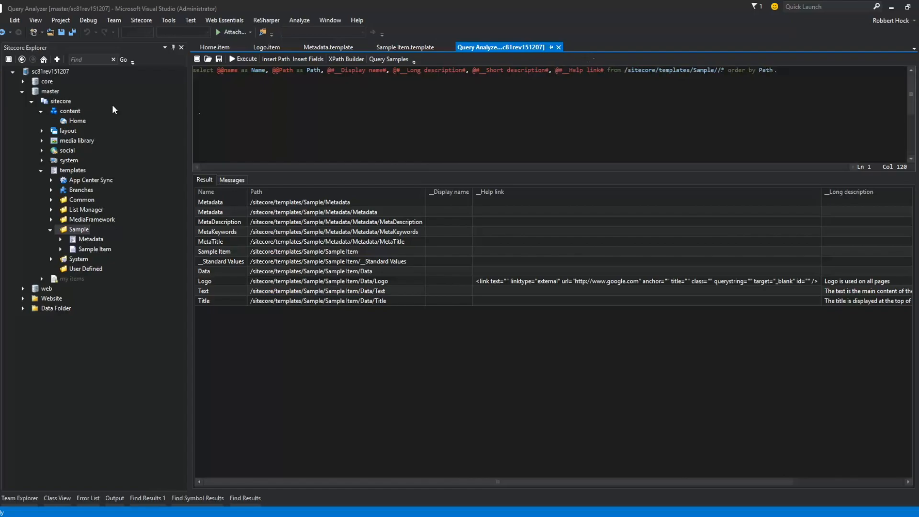
click(247, 59)
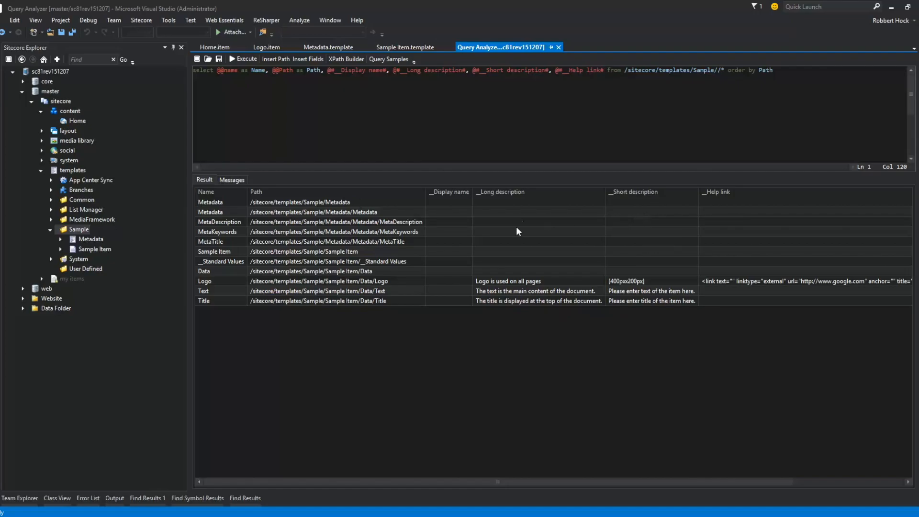
Step: Set the display names of the Metadata section and MetaDescription field to "Meta Data" and "Meta Description" in the query results
double_click(450, 214)
text(Meta )
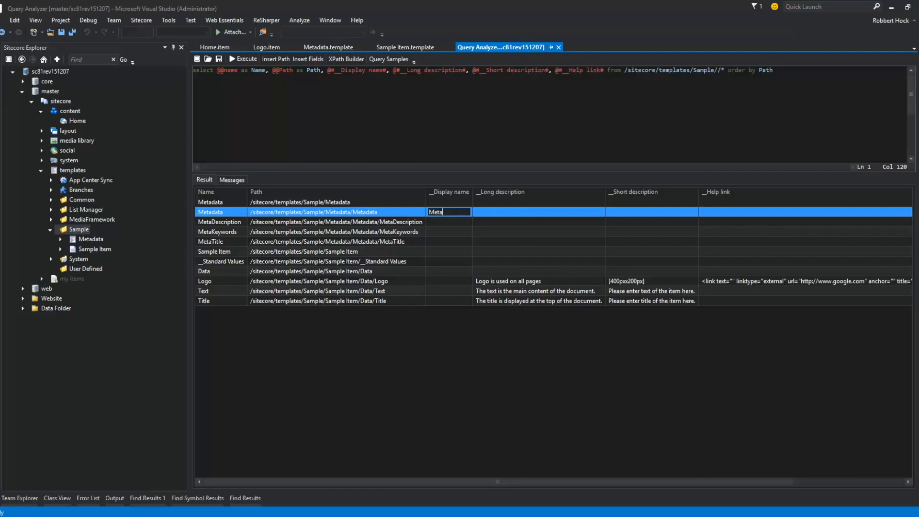
text(Data)
key(Return)
text(Meta Description)
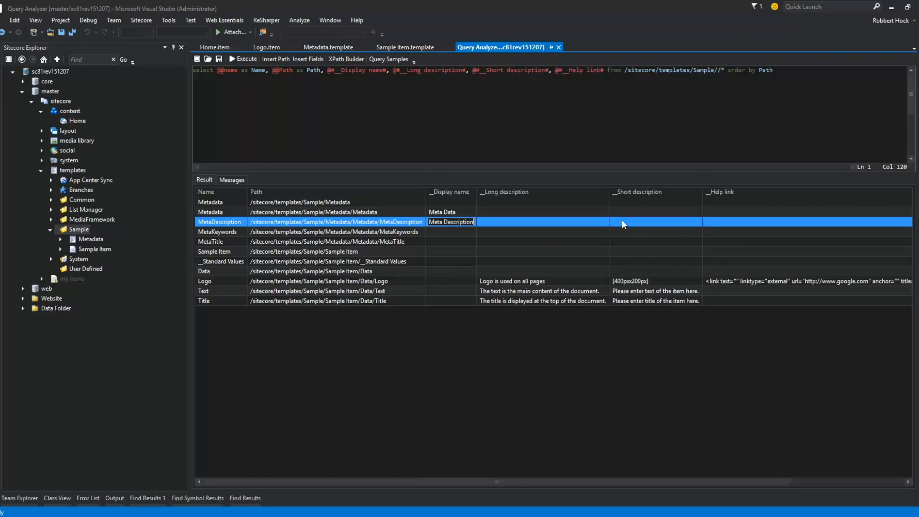
click(623, 223)
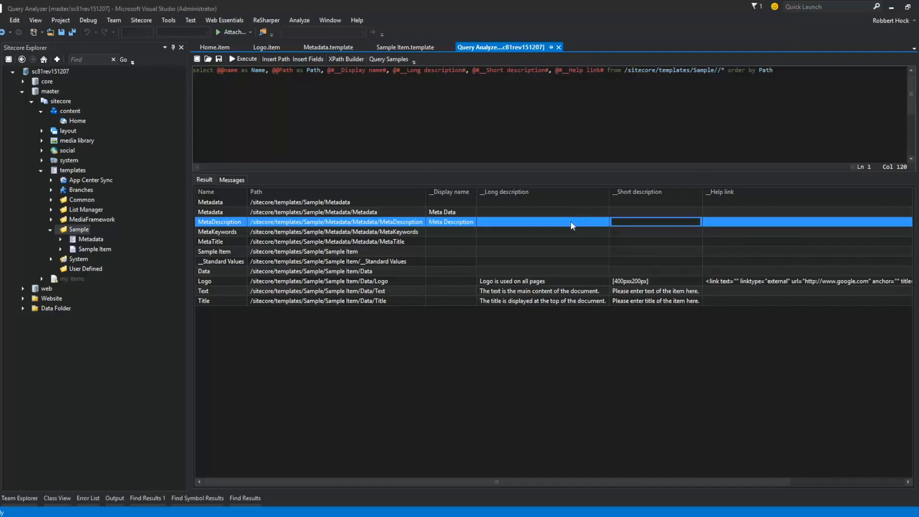
click(636, 212)
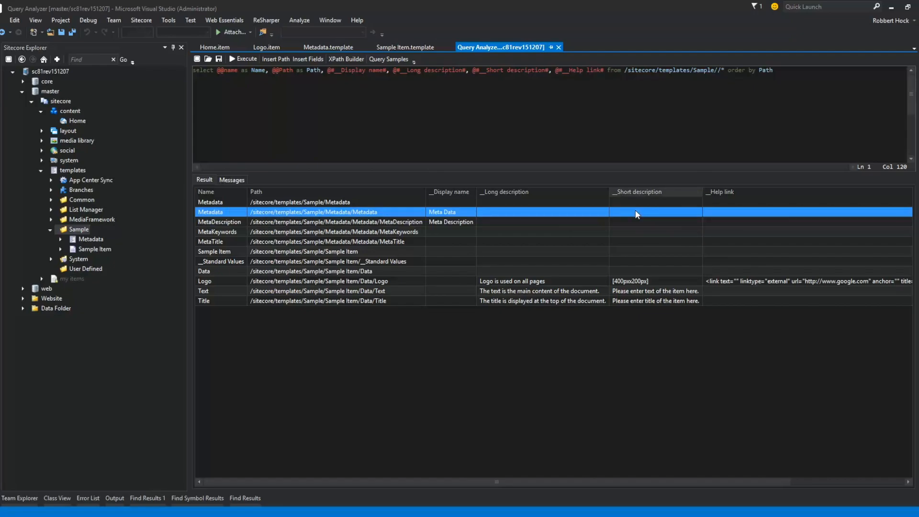
Step: Set the MetaKeywords field's display name to "Meta Keywords"
click(453, 232)
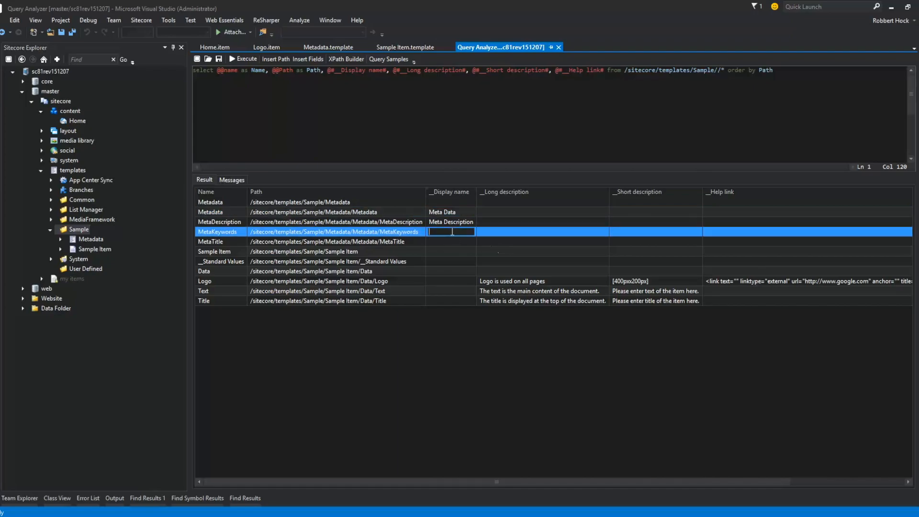
text(Meta Kywords)
key(Left)
key(Left)
key(Left)
text(e)
Step: Set the MetaKeywords field's short description to "Use comma seperated values"
key(Tab)
key(Tab)
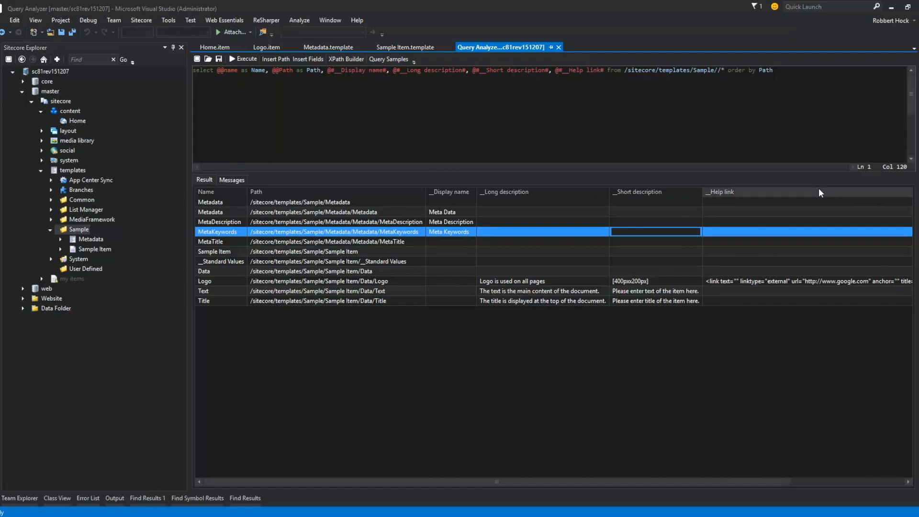
text(Comma seperated values)
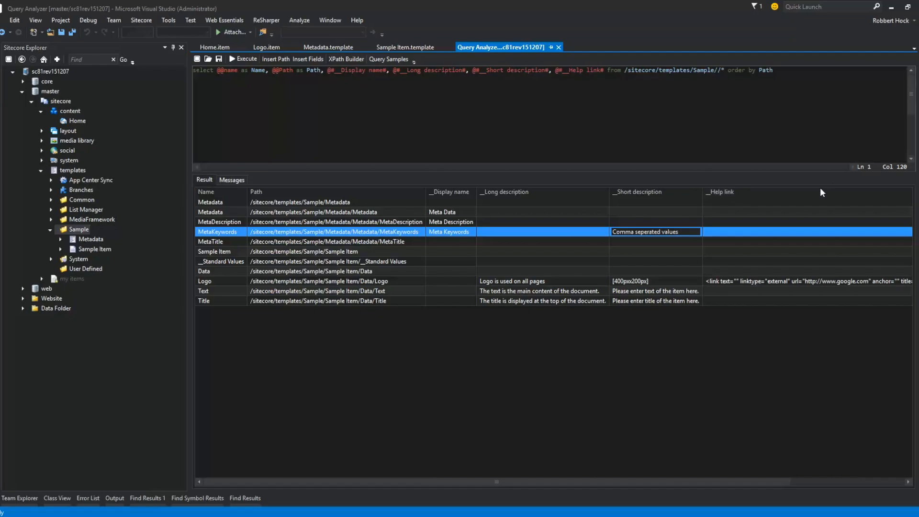
click(608, 215)
double_click(614, 232)
text(Use)
key(Delete)
text(c)
Step: Give the MetaTitle field the short description "The title of the page" and the display name "Meta Title"
double_click(623, 243)
text(The title of the page)
key(Return)
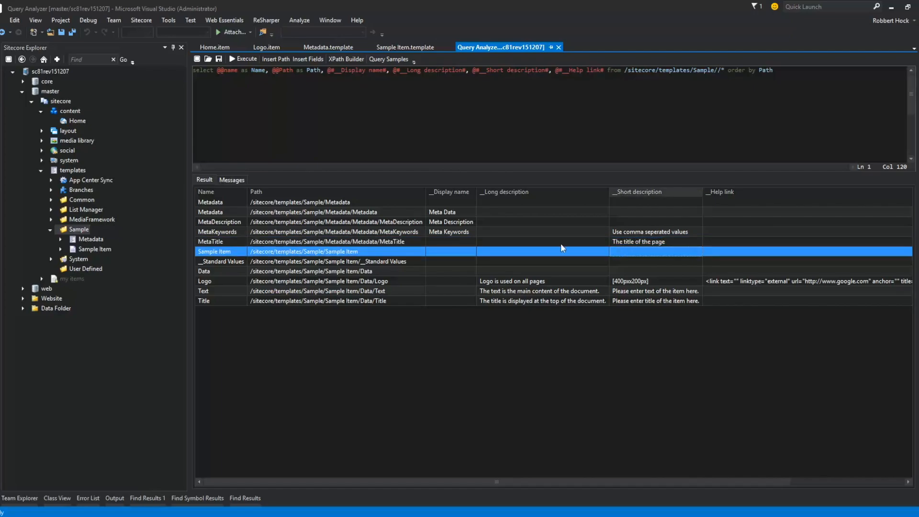
double_click(450, 242)
text(Meta)
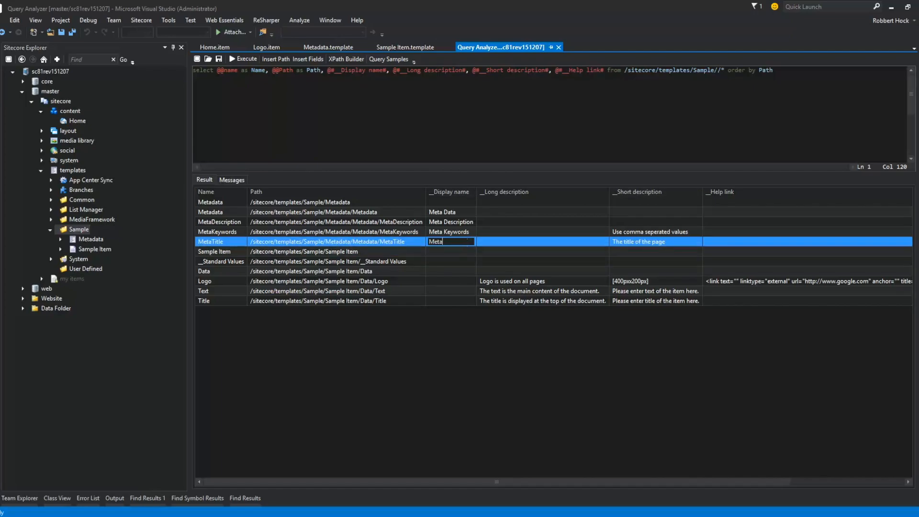
text( Title)
Step: Set the MetaTitle field's long description to "This title will be used in the google search results"
double_click(508, 242)
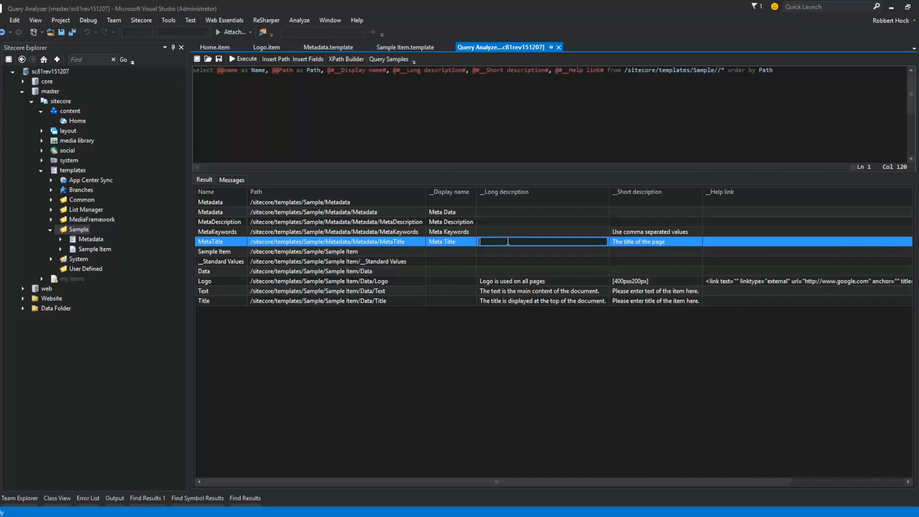
text(This toitl)
key(BackSpace)
text(itle will be used in the google serat)
key(BackSpace)
key(BackSpace)
key(BackSpace)
text(arch results)
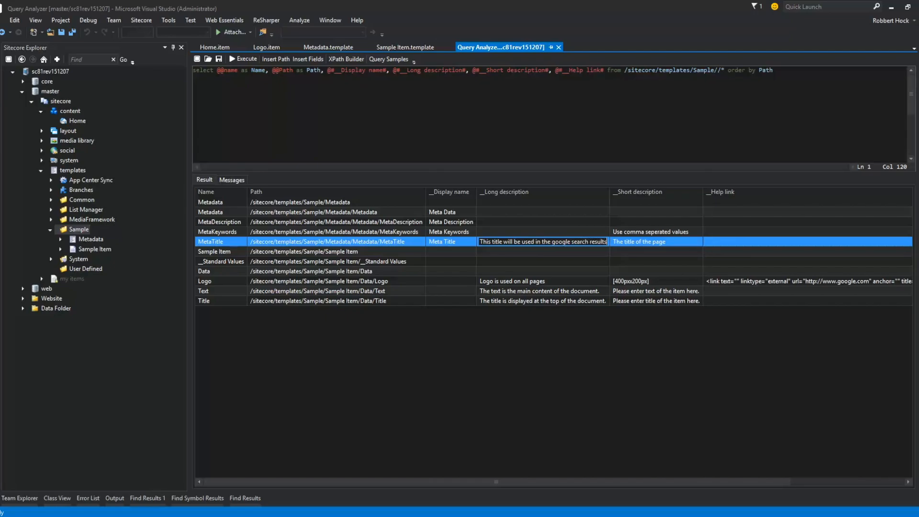
click(648, 252)
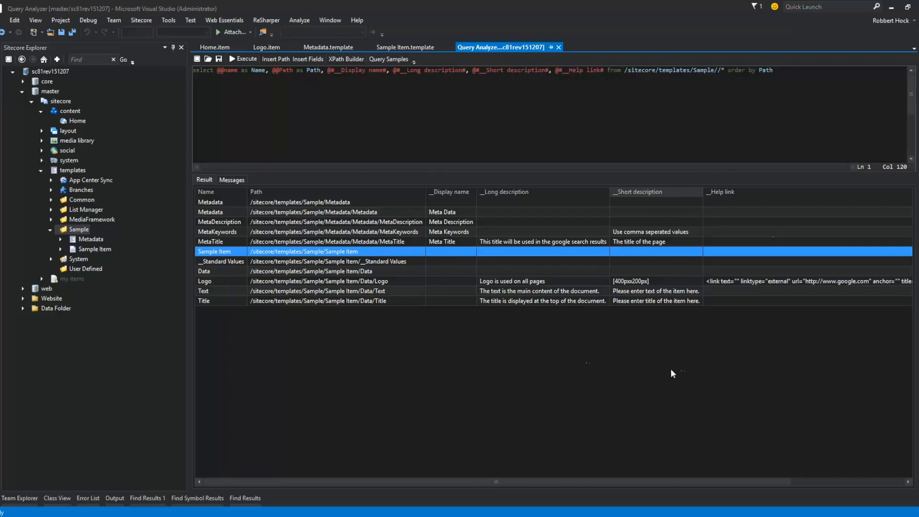
Step: Open the Logo field's __Help link value to examine its link markup, leaving it unedited
click(754, 281)
click(754, 281)
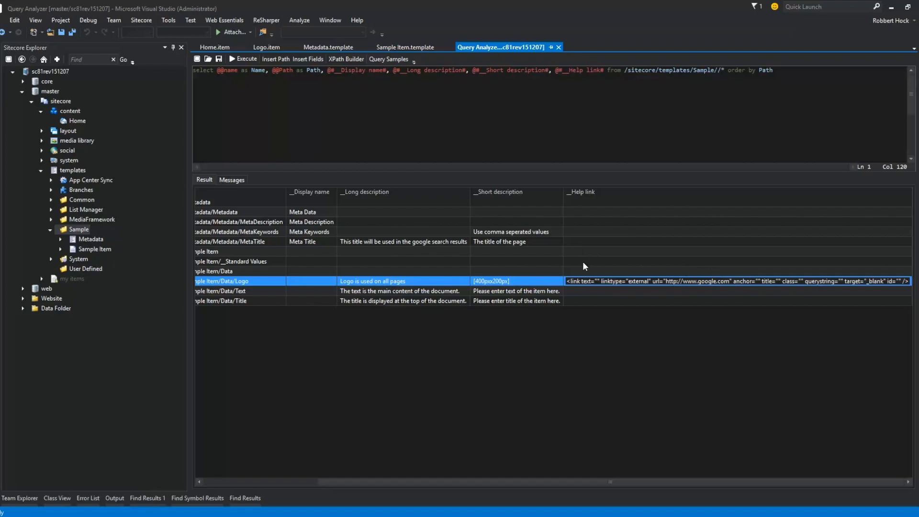
click(604, 232)
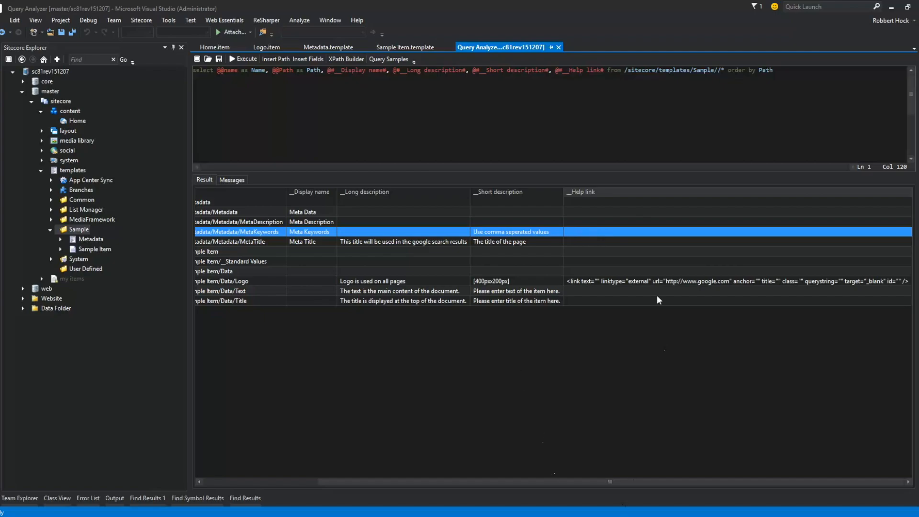
Step: Set the display names of the Logo, Text and Title fields to "Logo", "Text" and "Title"
drag(588, 485, 471, 474)
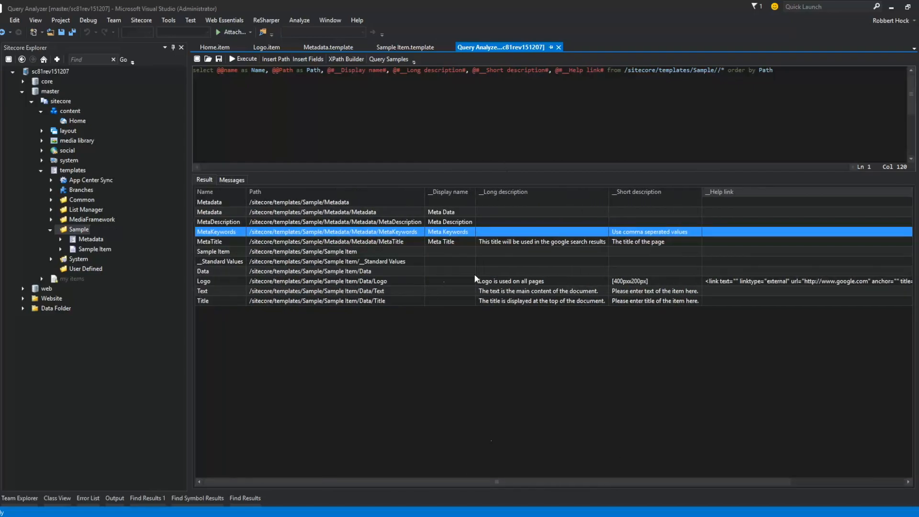
click(440, 283)
text(Logo)
key(Return)
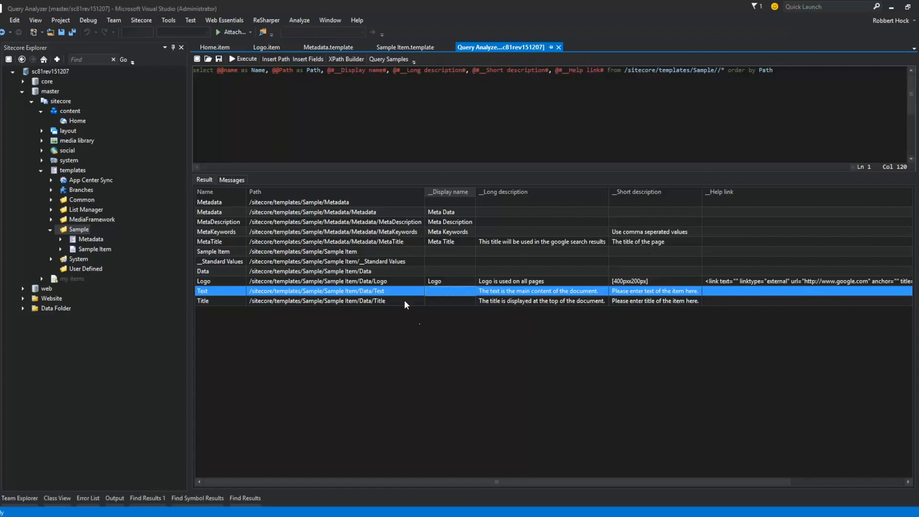
click(437, 292)
text(Text)
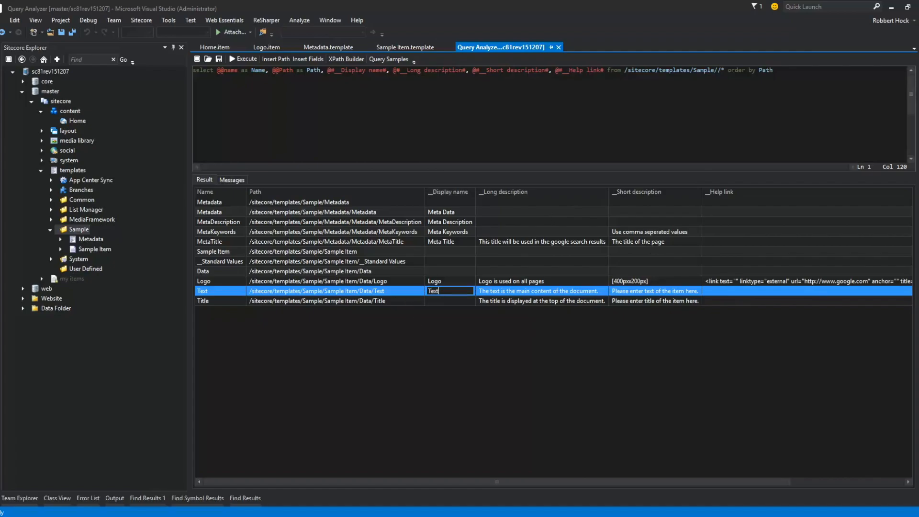
click(427, 300)
text(Title)
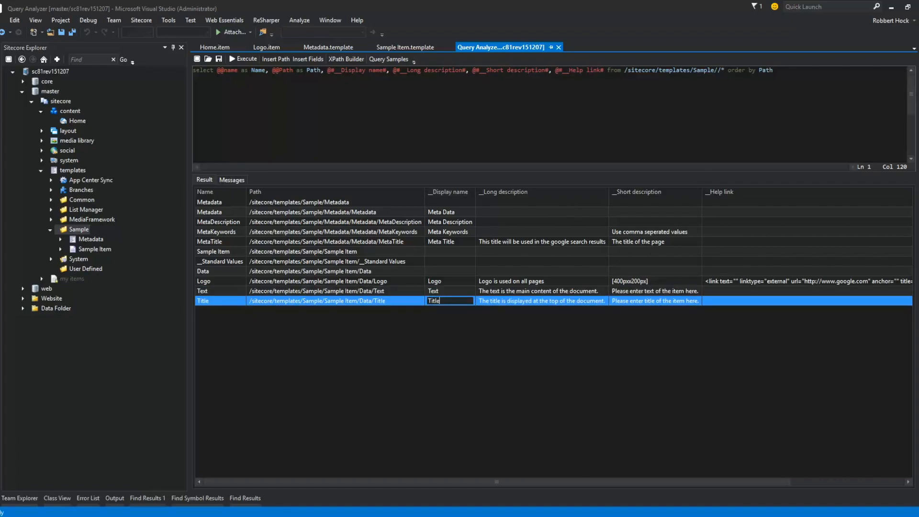
key(Return)
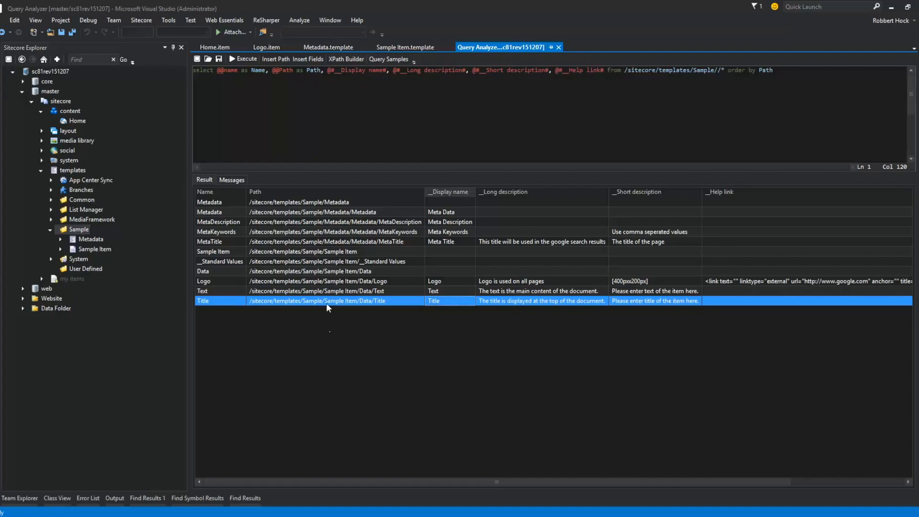
click(450, 220)
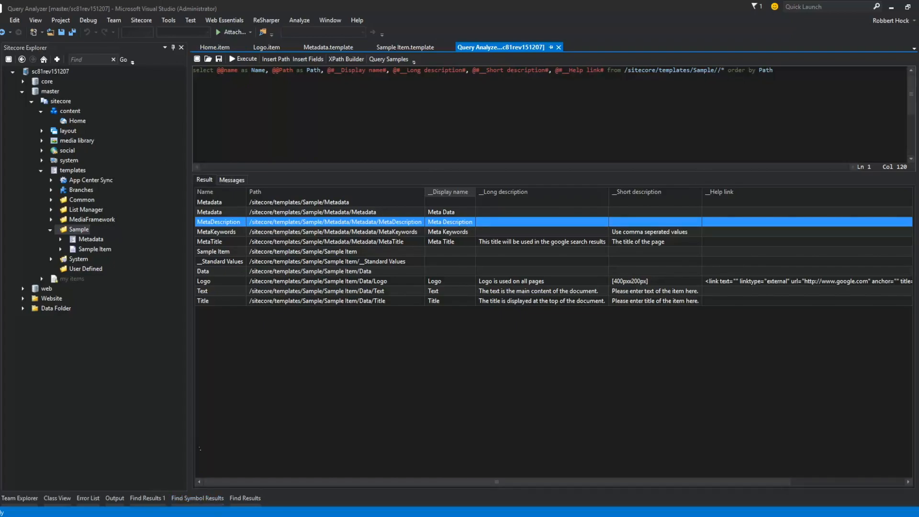
Step: Switch to the Content Editor in the browser and examine the Home item's field labels and help texts in the Meta Data and Data sections
click(215, 515)
click(43, 187)
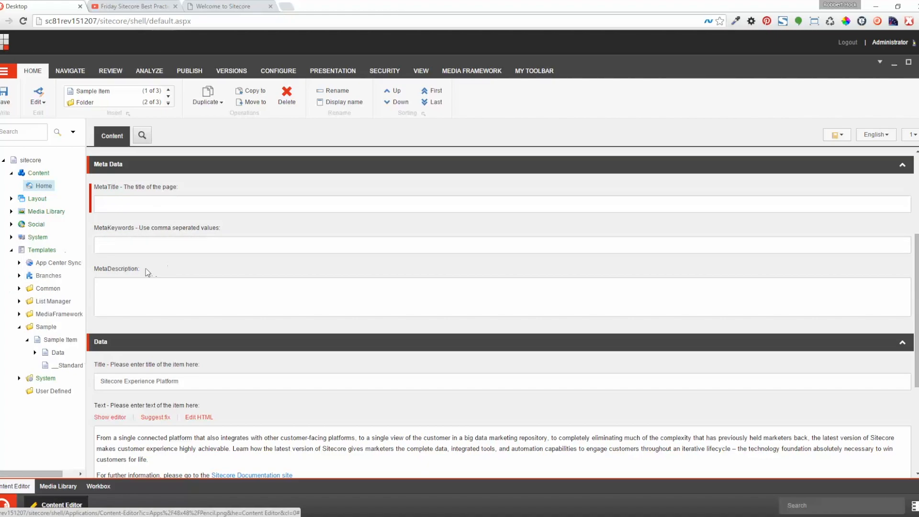
scroll(168, 291, down, 3)
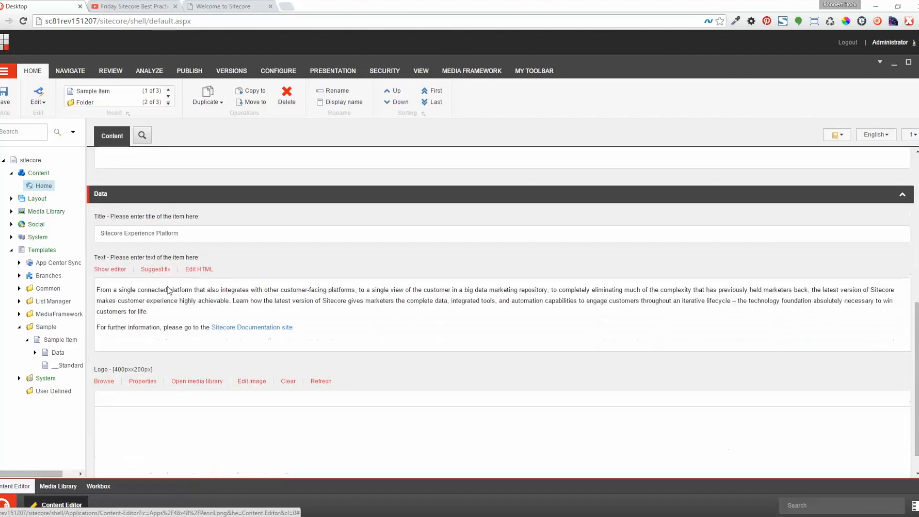
scroll(168, 291, up, 2)
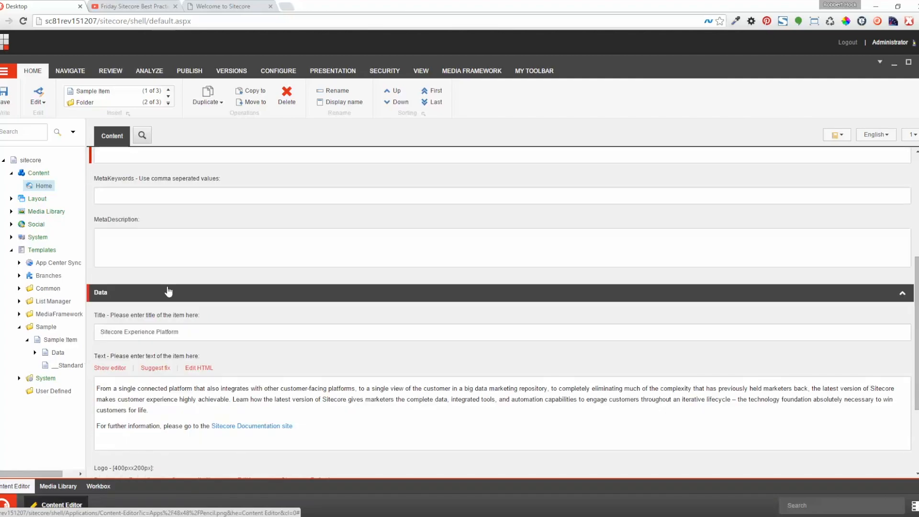
scroll(167, 293, down, 3)
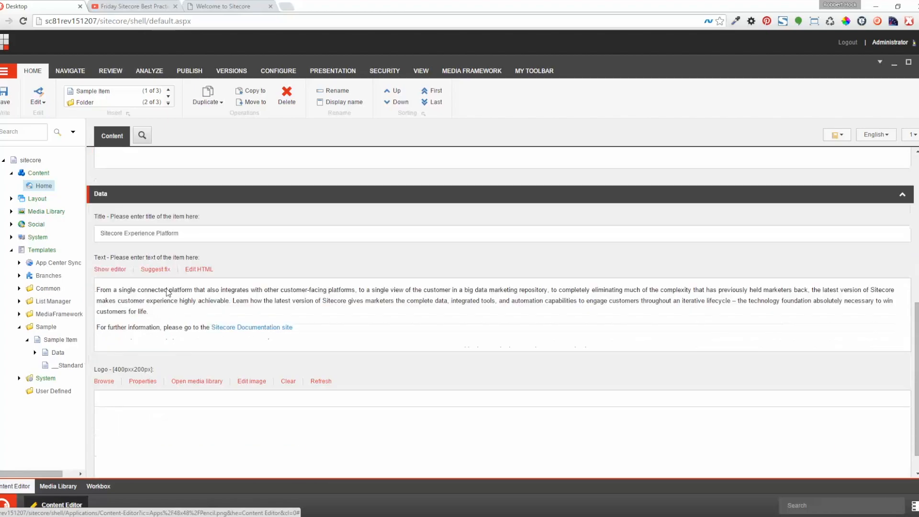
scroll(166, 288, up, 5)
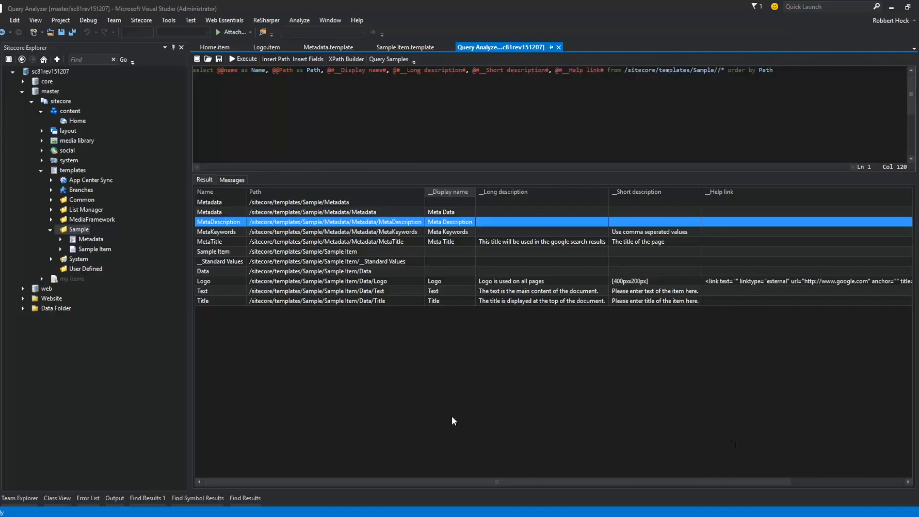
Step: Switch to YouTube in the browser, open "Sitecore Friday Best Practice: Setting Field Section Sortorder" from the video author's channel, and pause it
click(201, 516)
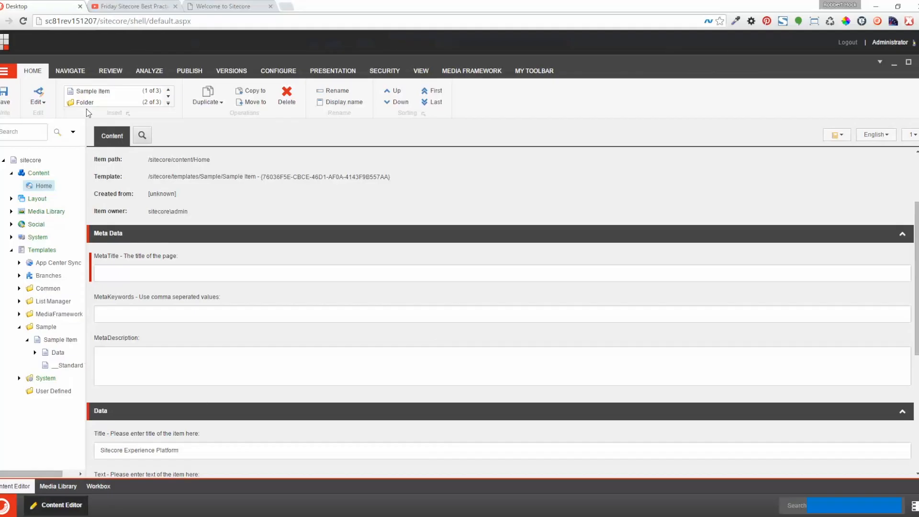
click(119, 6)
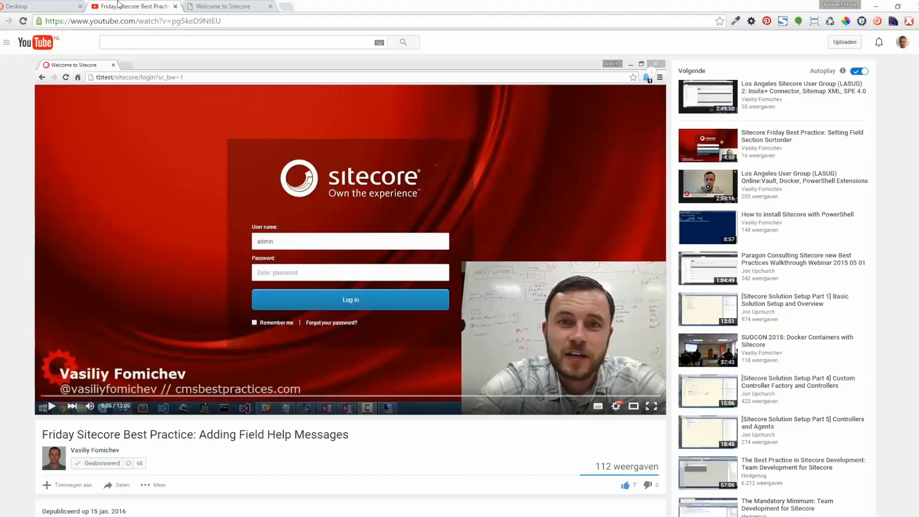
click(98, 450)
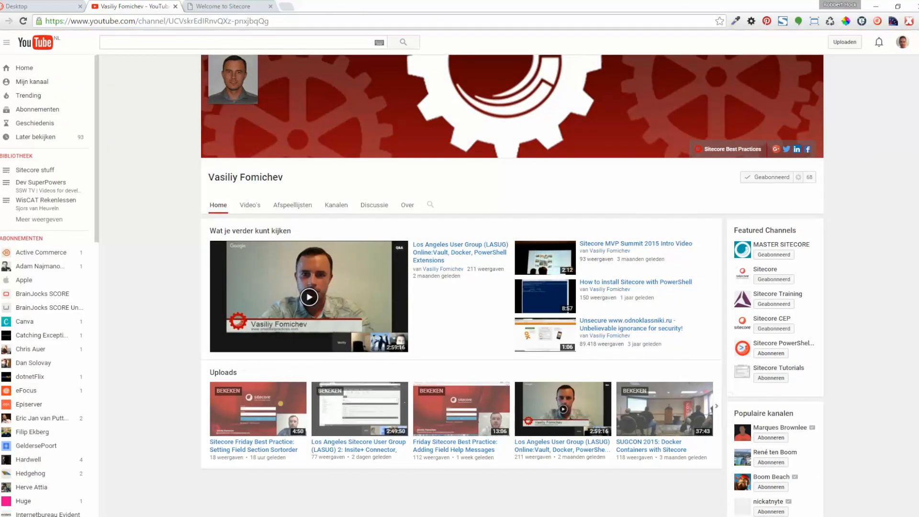
click(290, 448)
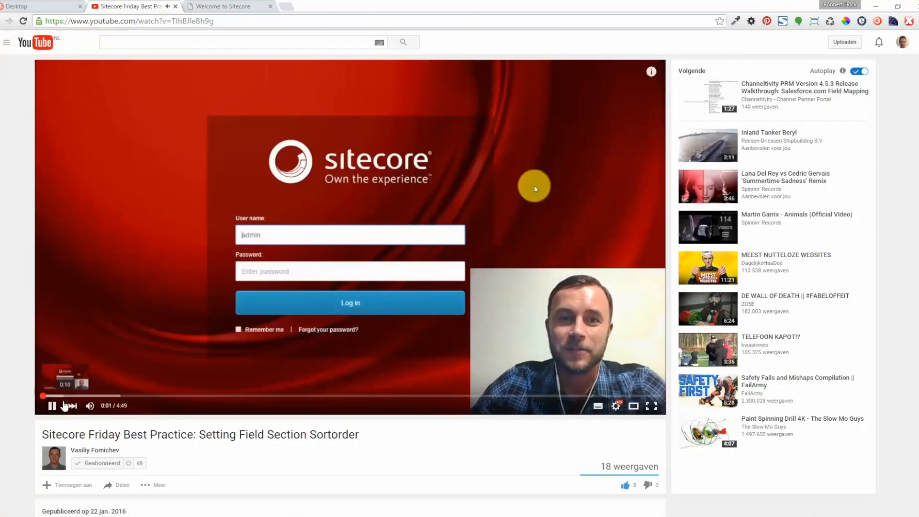
click(52, 406)
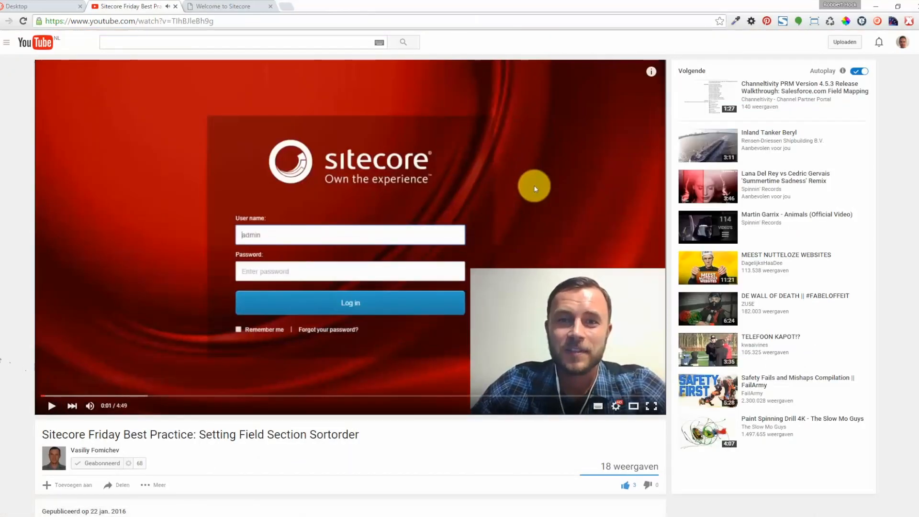